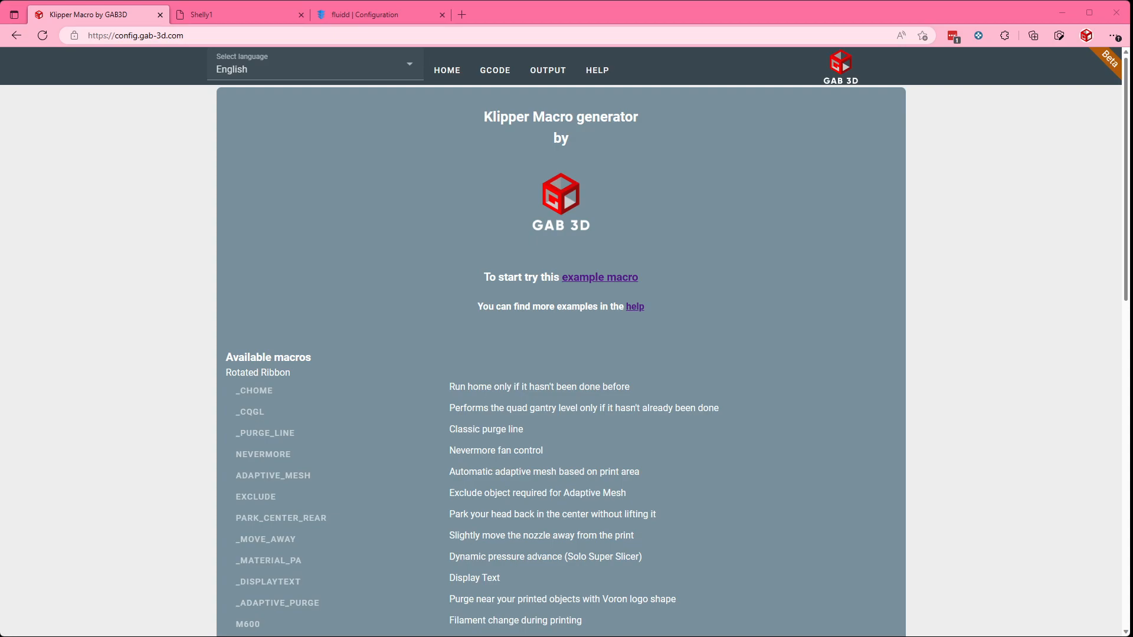
Step: Look through the available macros and commands, then open the G-code editor and reload it to clear the listed commands
scroll(560, 360, "down", 3)
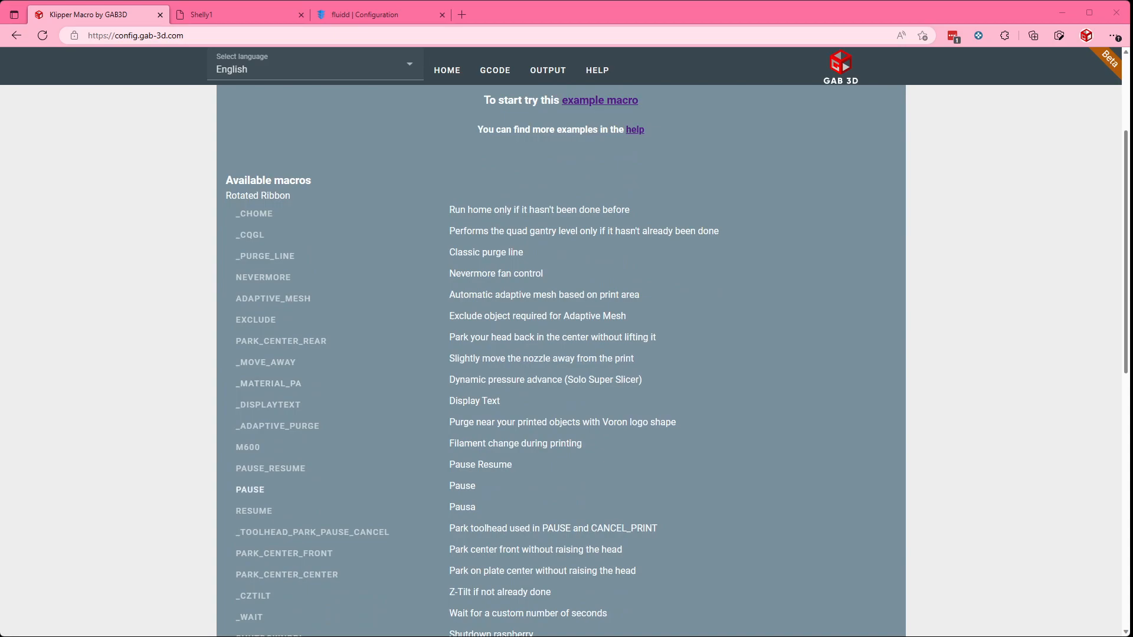
scroll(560, 360, "down", 4)
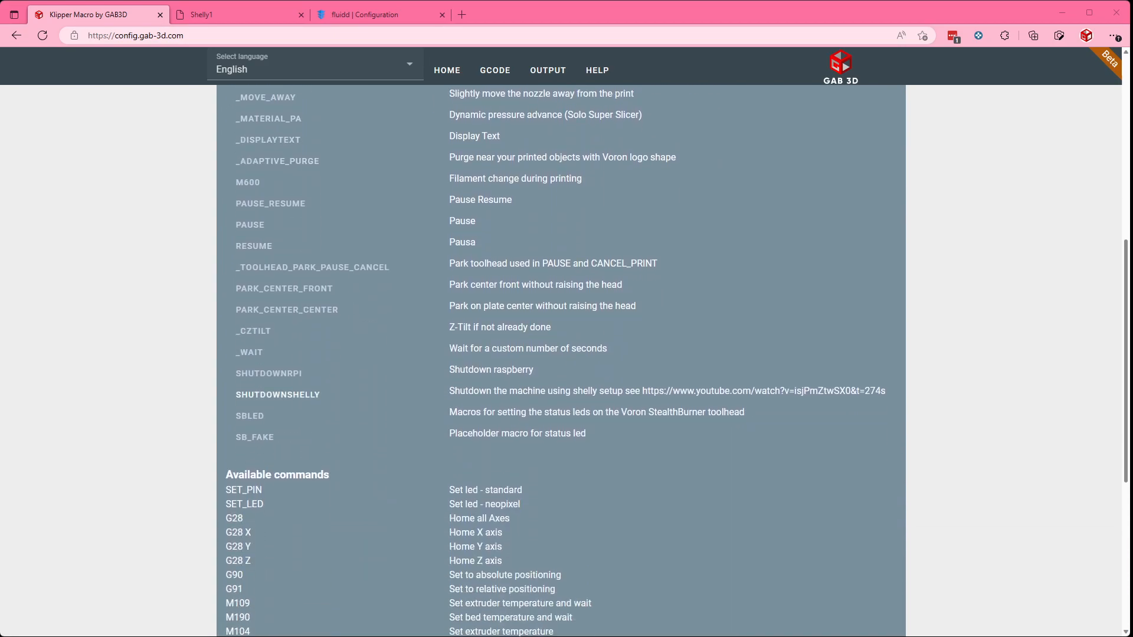
scroll(278, 394, "down", 6)
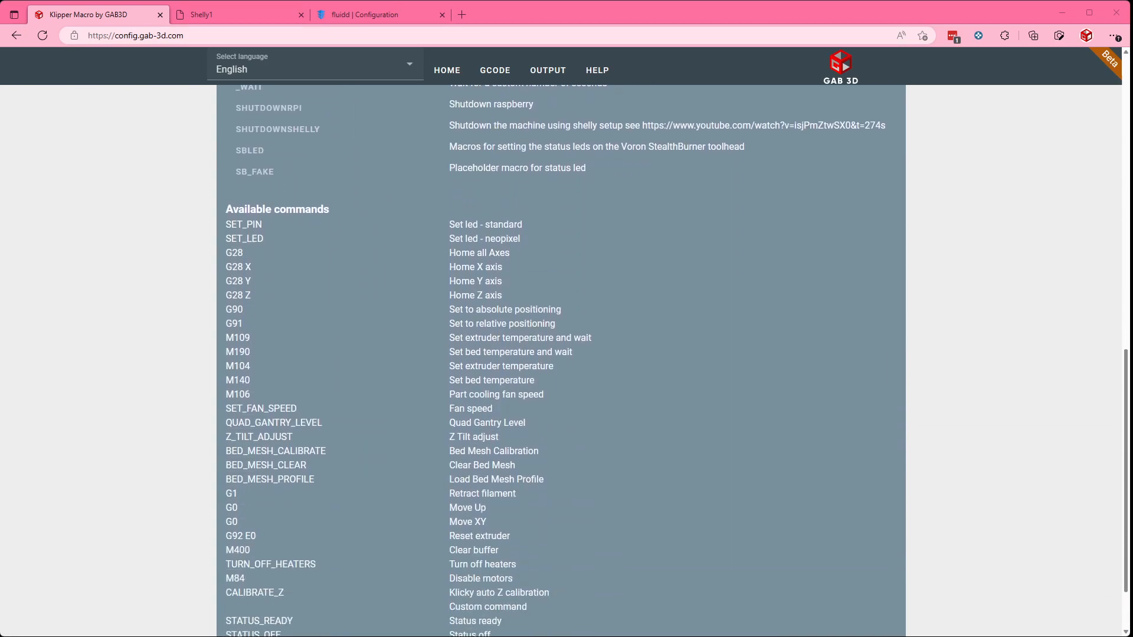
scroll(561, 360, "up", 15)
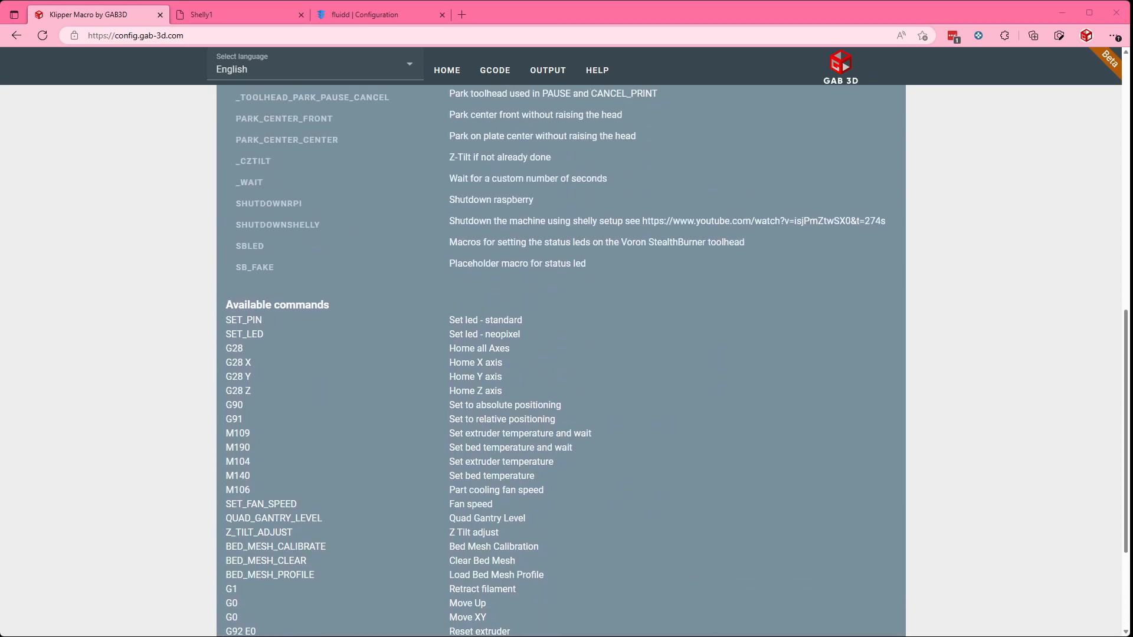
scroll(560, 360, "up", 2)
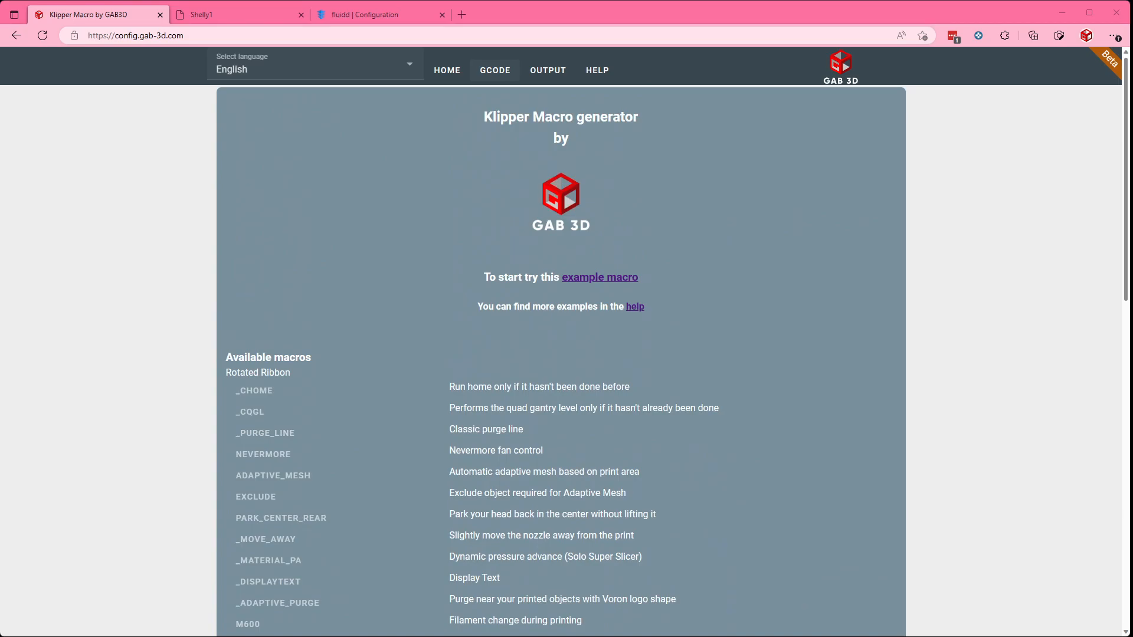
left_click(495, 70)
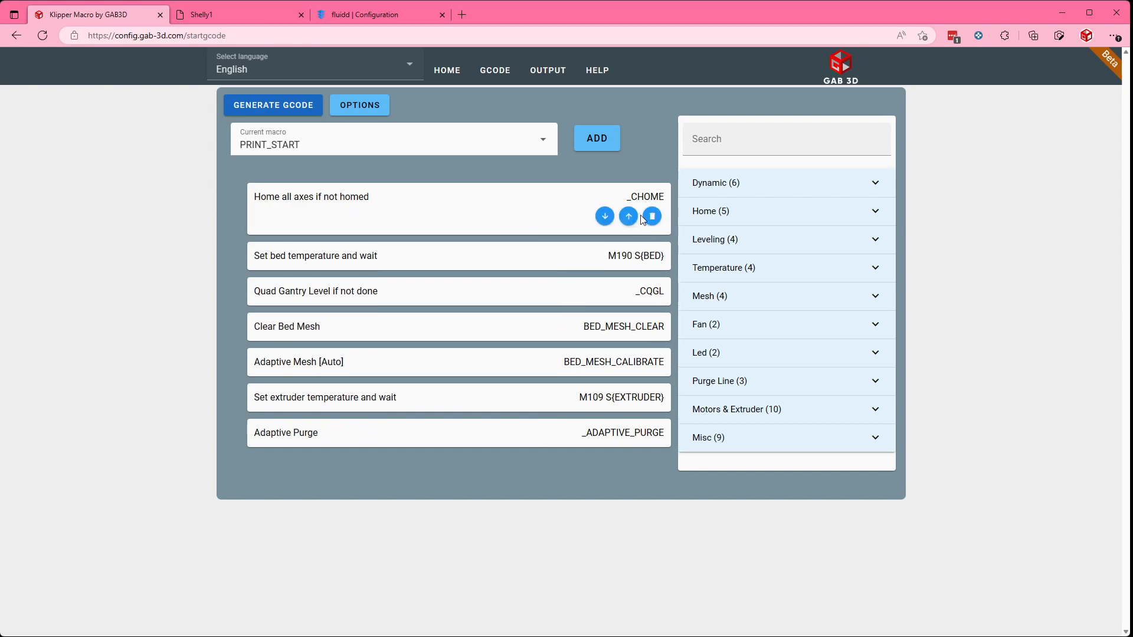
left_click(43, 36)
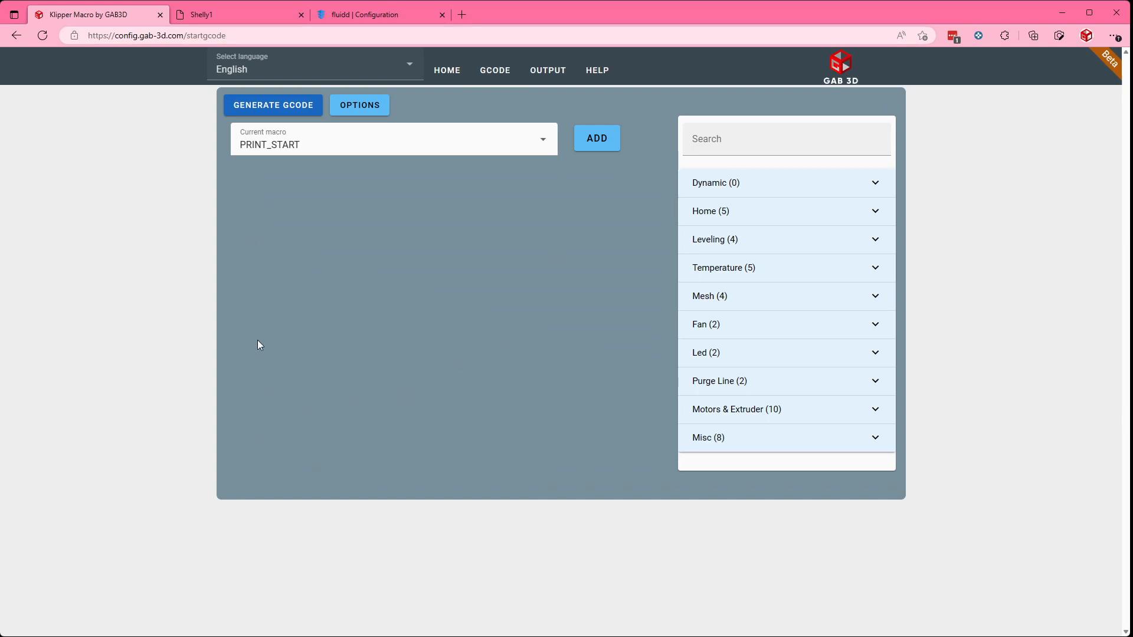
Step: Keep PRINT_START as the current macro and add the Home all axes if not homed command to it
left_click(313, 145)
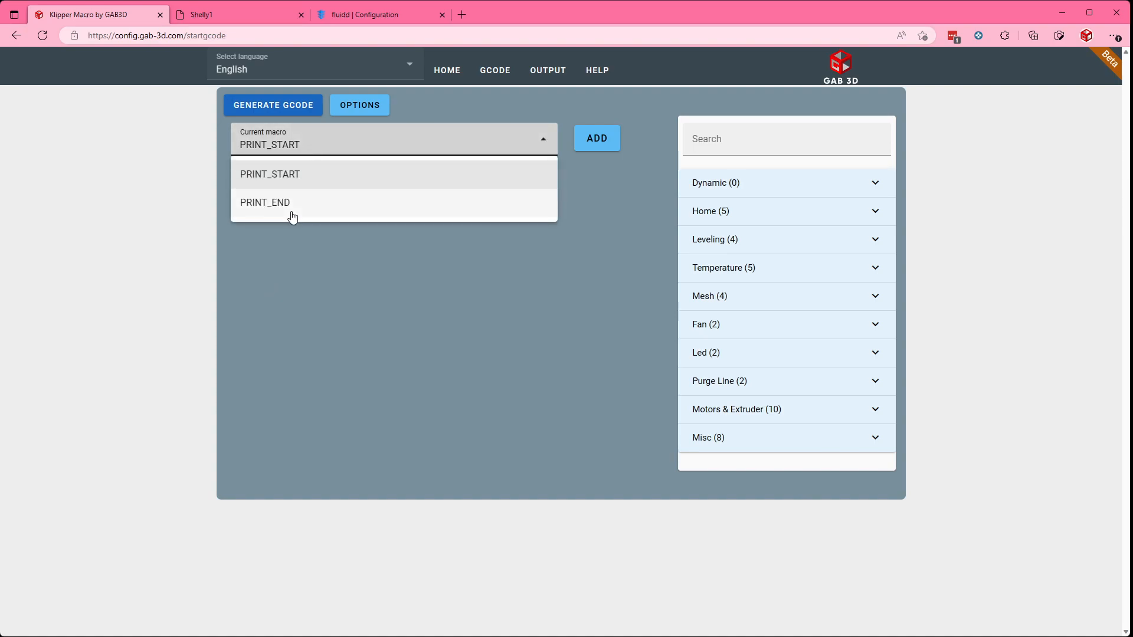
left_click(169, 264)
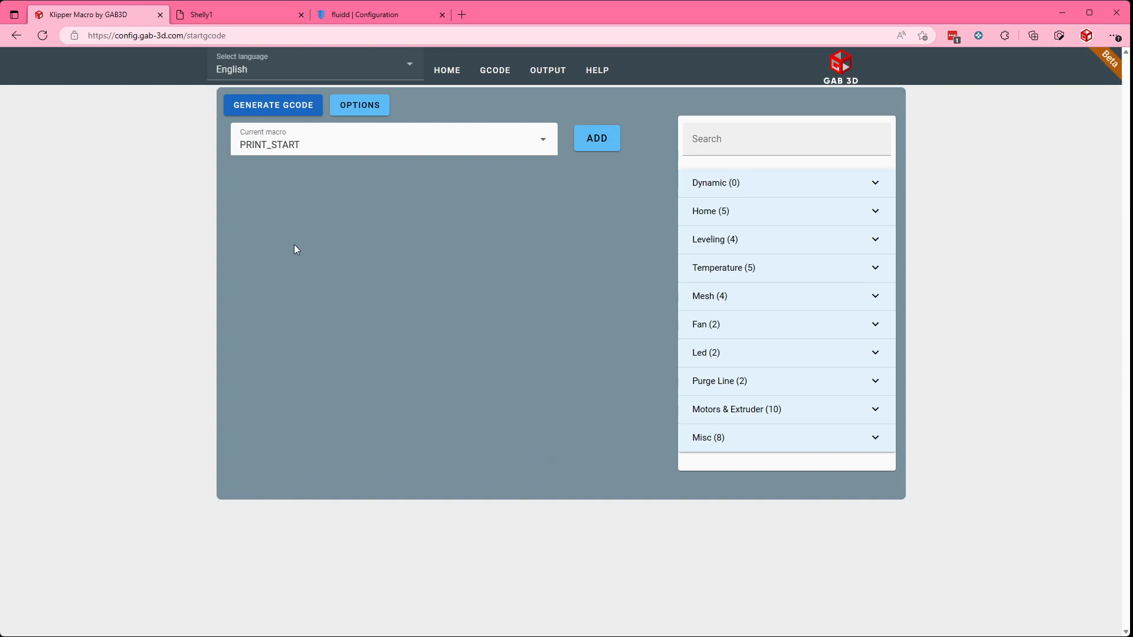
left_click(741, 219)
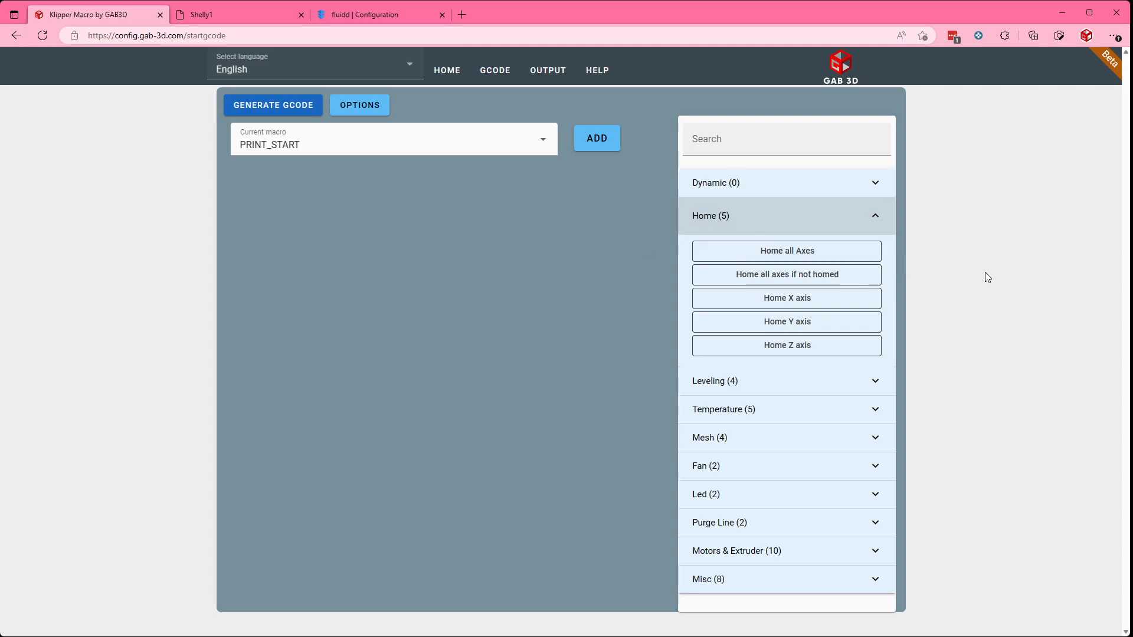
left_click(722, 275)
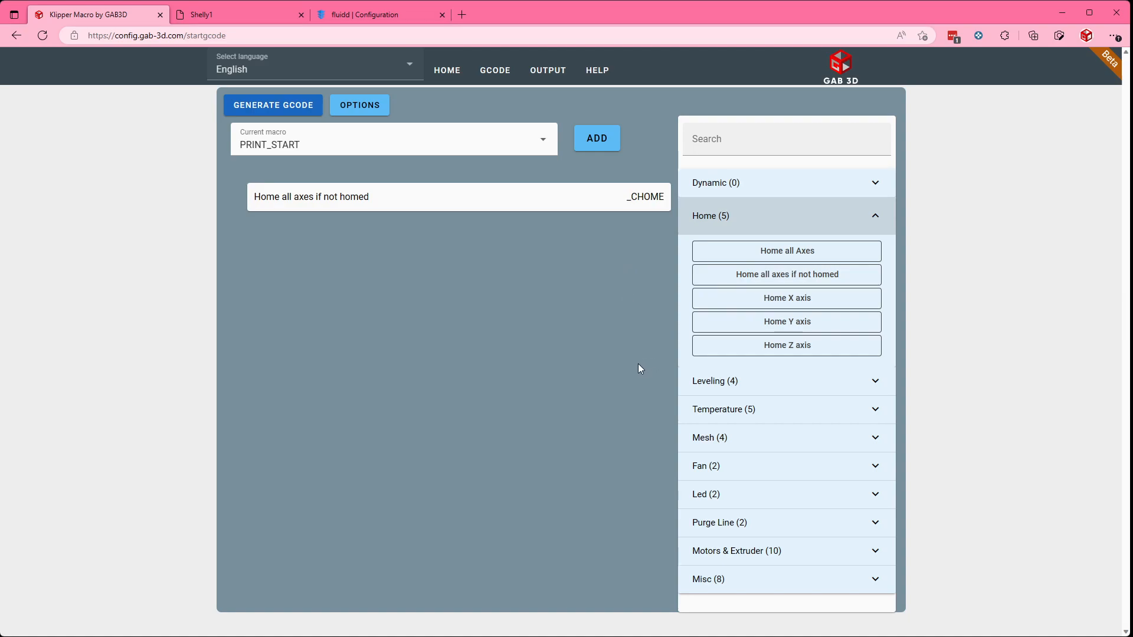
Step: Add a Set bed temperature and wait command whose temperature is taken from the slicer
left_click(720, 411)
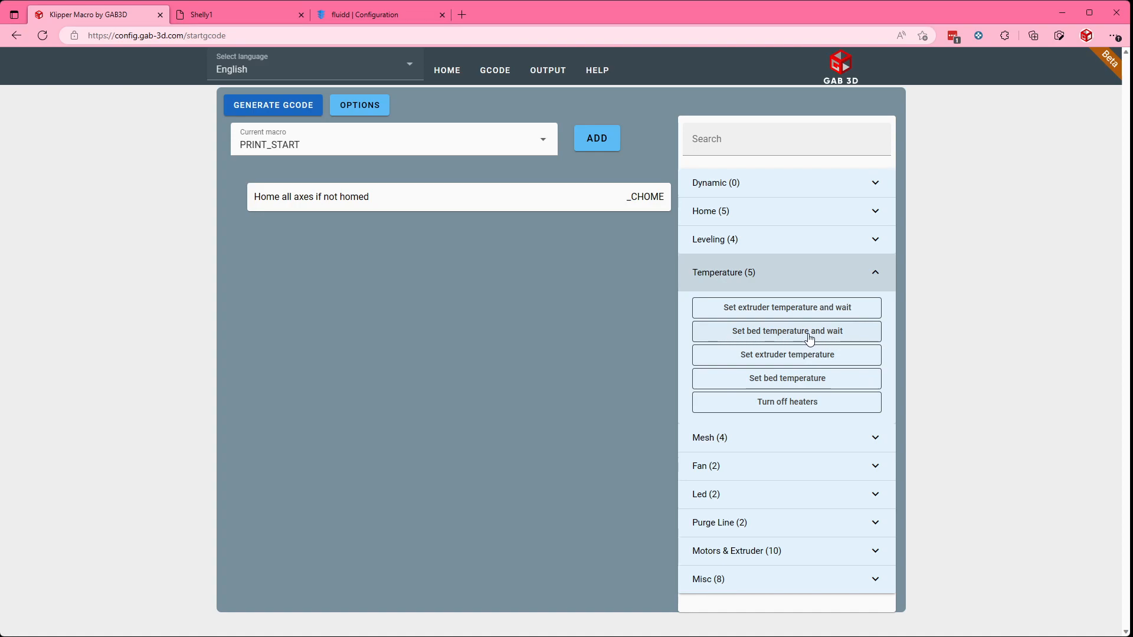
left_click(739, 333)
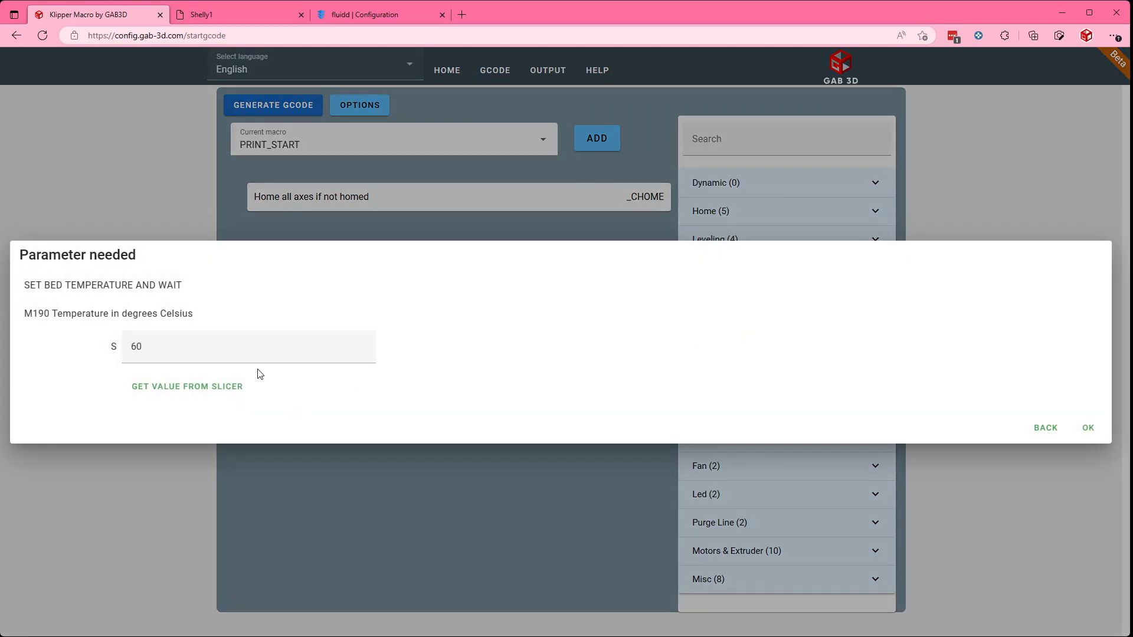
double_click(150, 345)
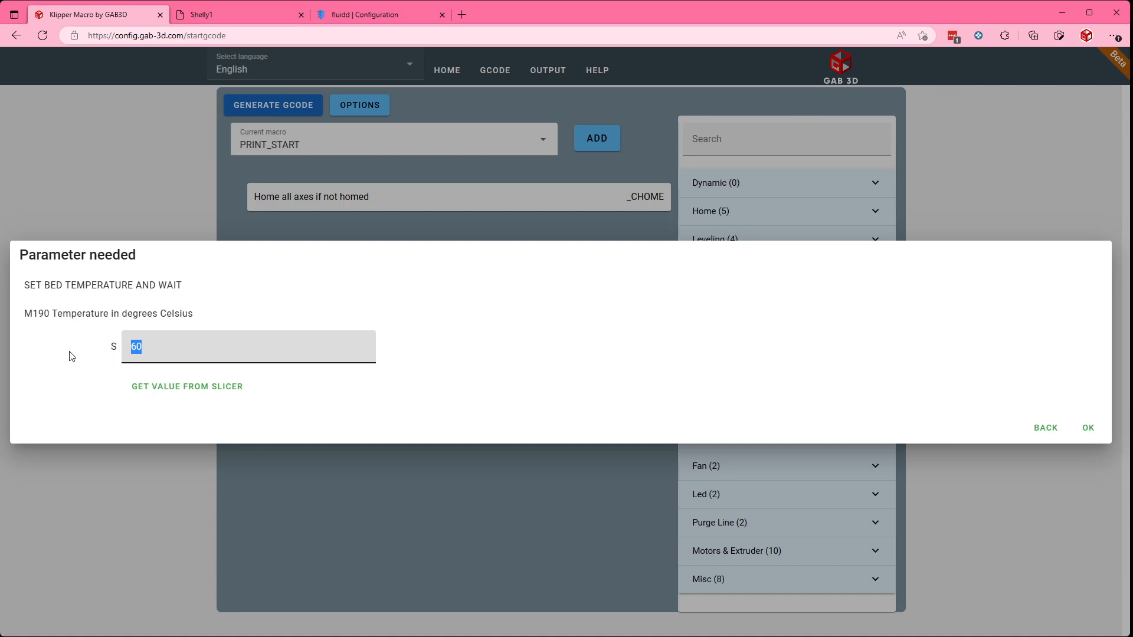
type("90")
left_click(205, 392)
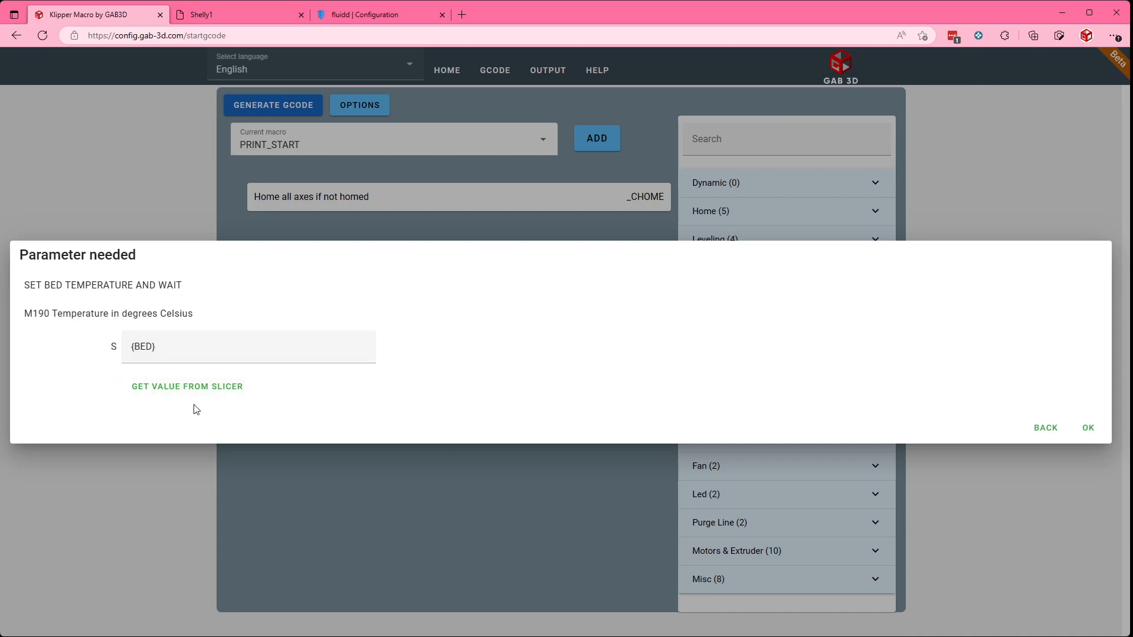
left_click(1087, 429)
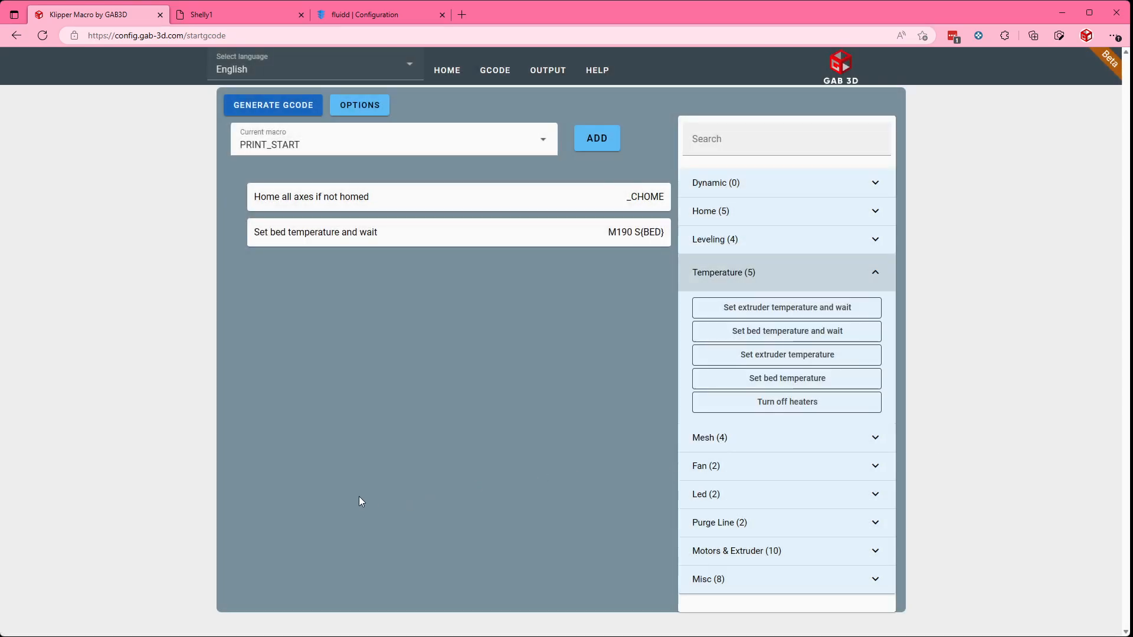
Step: Move the Set bed temperature and wait command above Home all axes if not homed
left_click(375, 202)
mouse_move(579, 237)
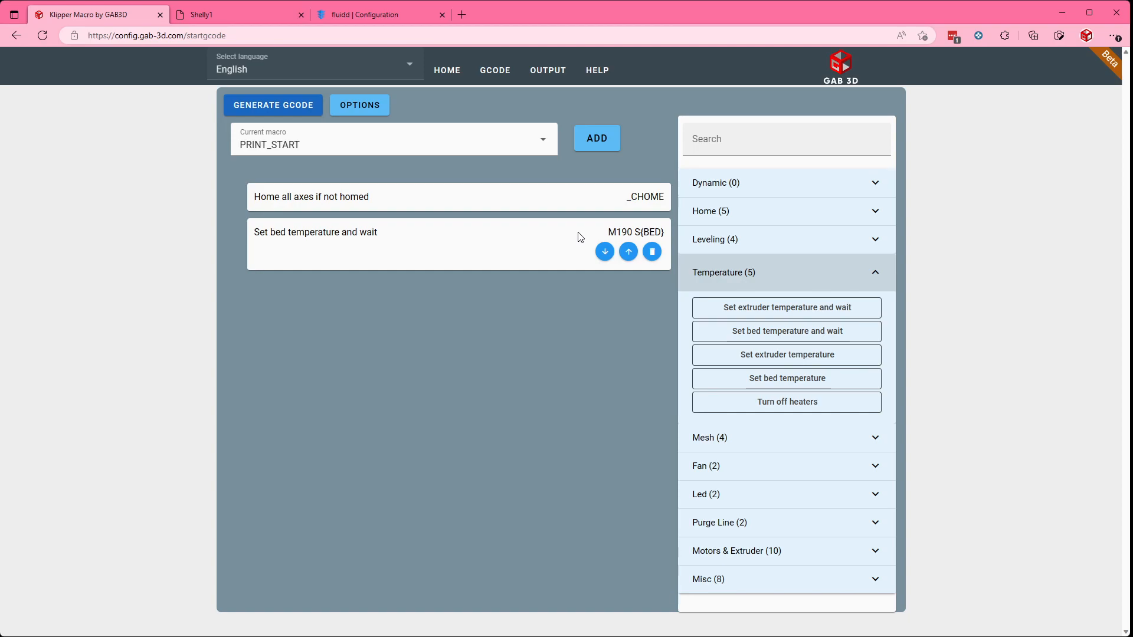
left_click(628, 252)
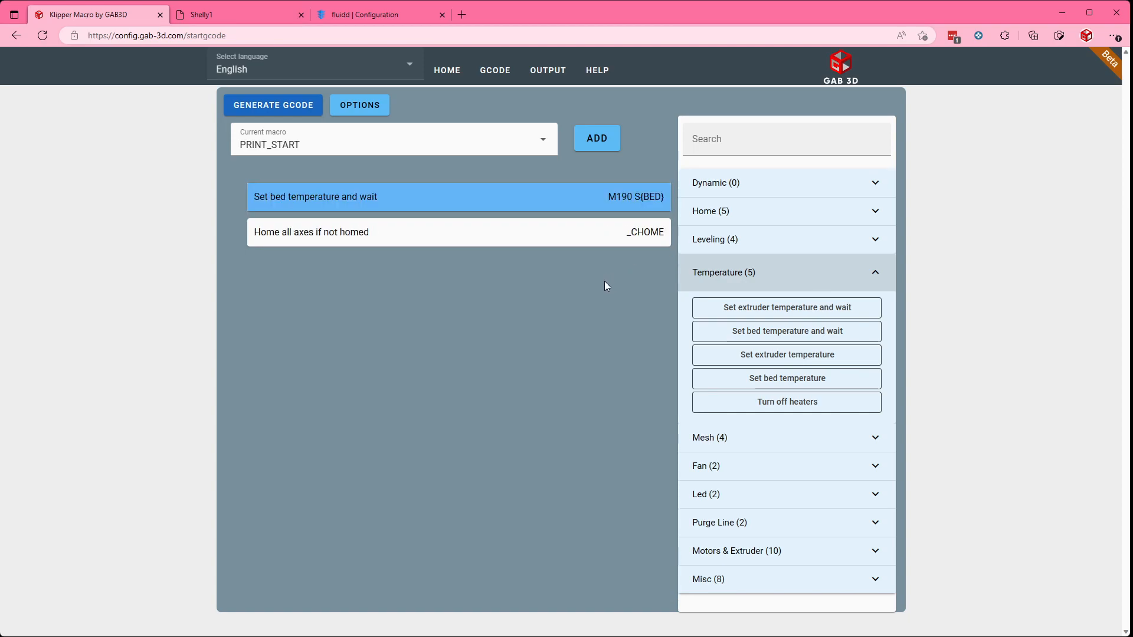
mouse_move(285, 210)
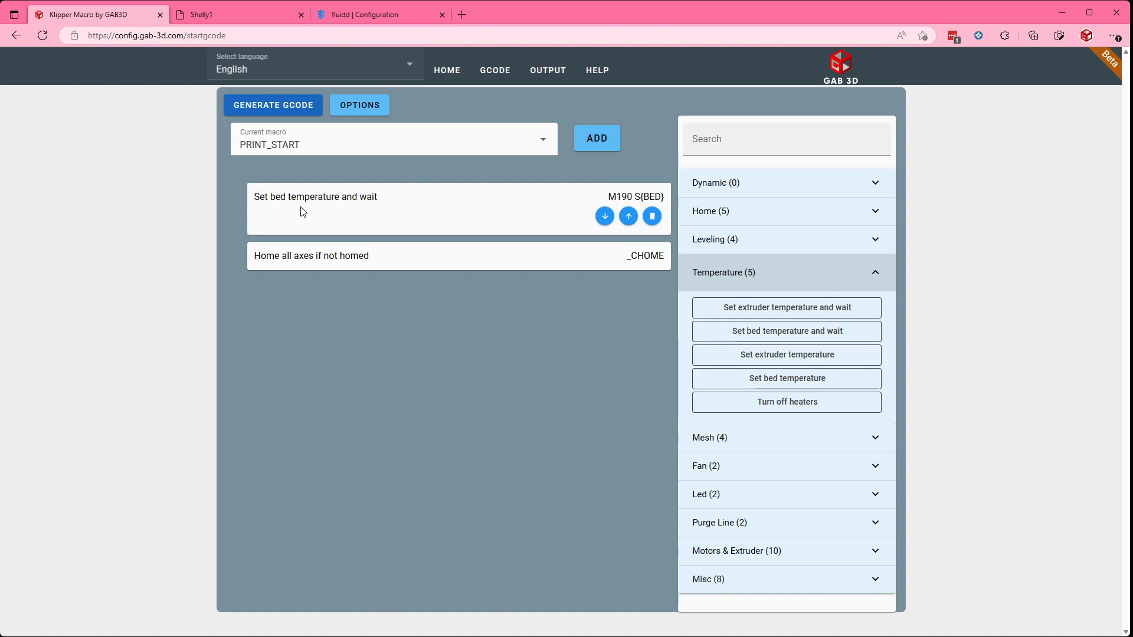
mouse_move(267, 258)
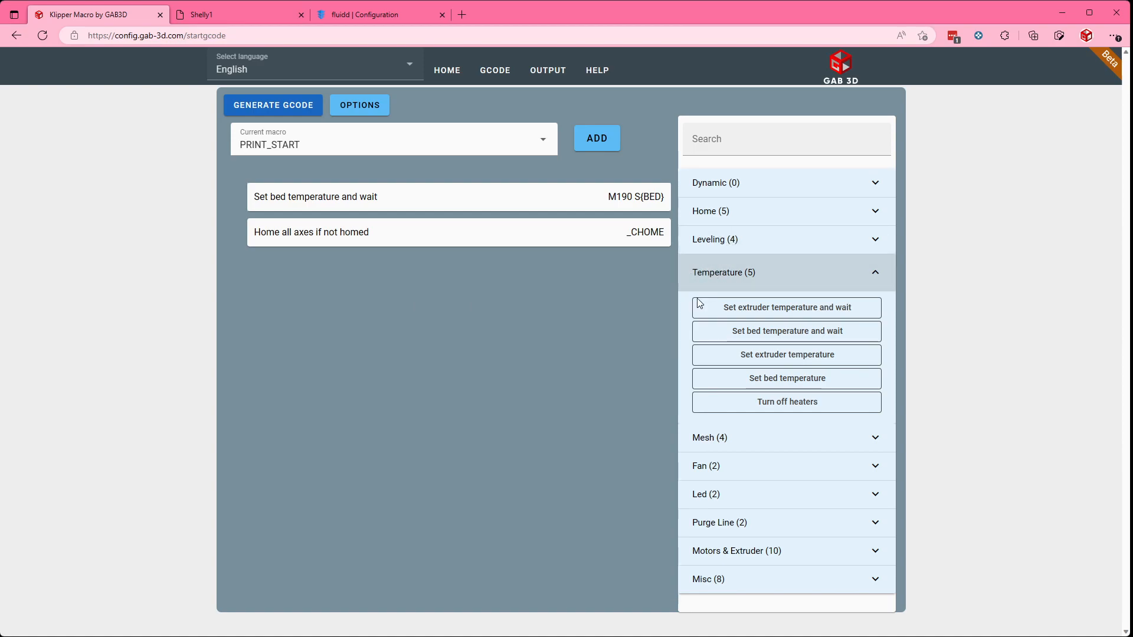
Step: Add a Wait x seconds command with a time of 180 seconds to the macro
left_click(710, 580)
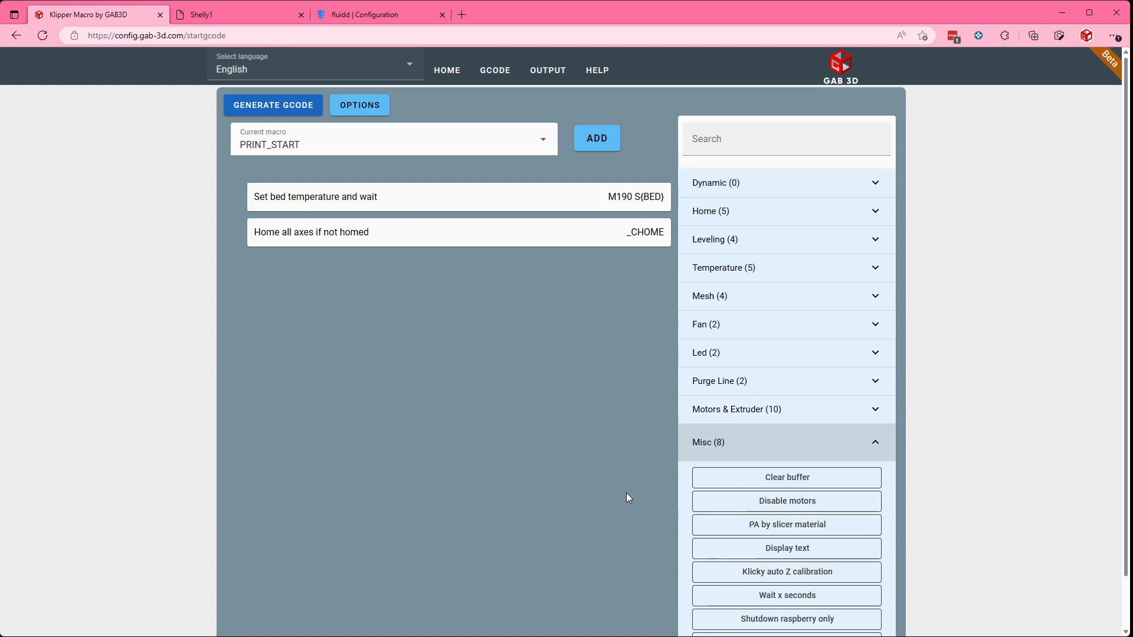
left_click(763, 597)
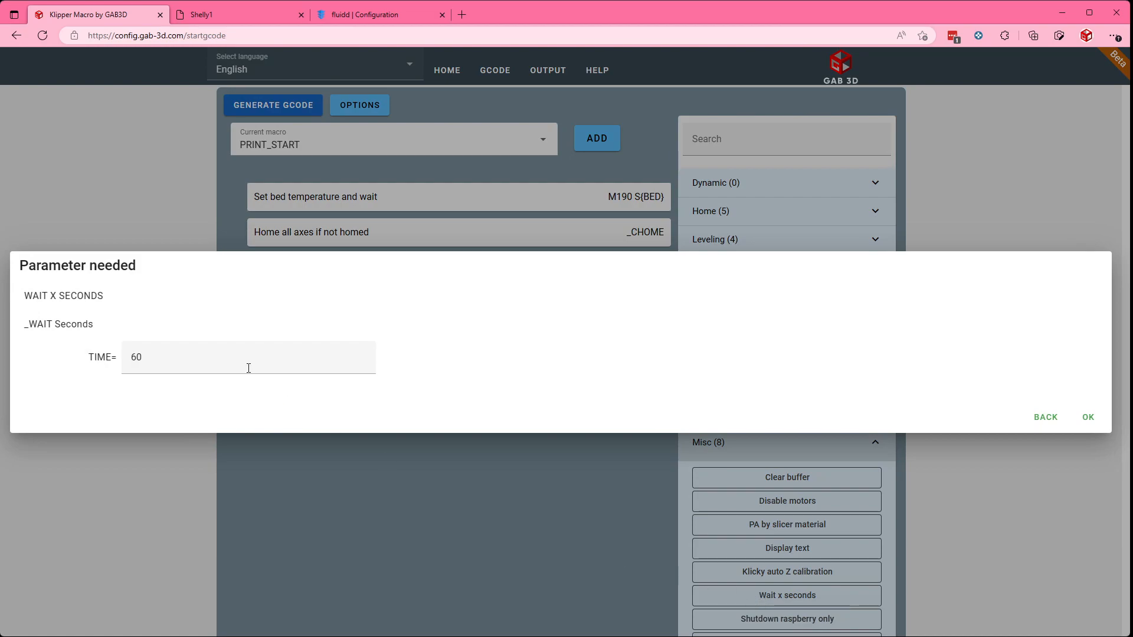
left_click(171, 358)
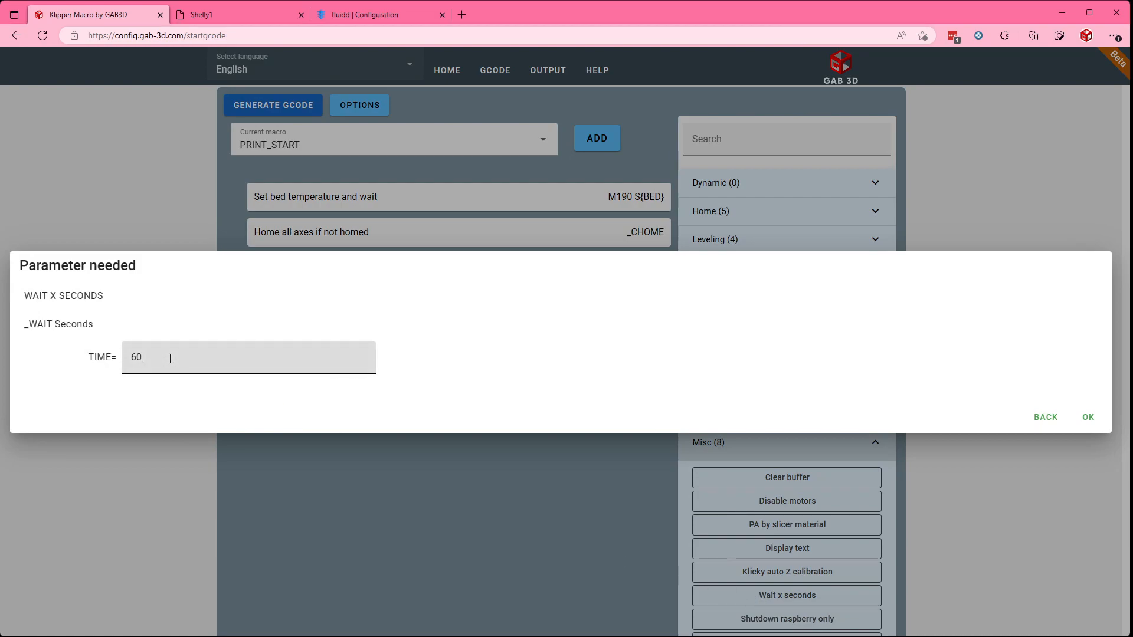
left_click_drag(142, 357, 108, 358)
type("180")
left_click(1089, 416)
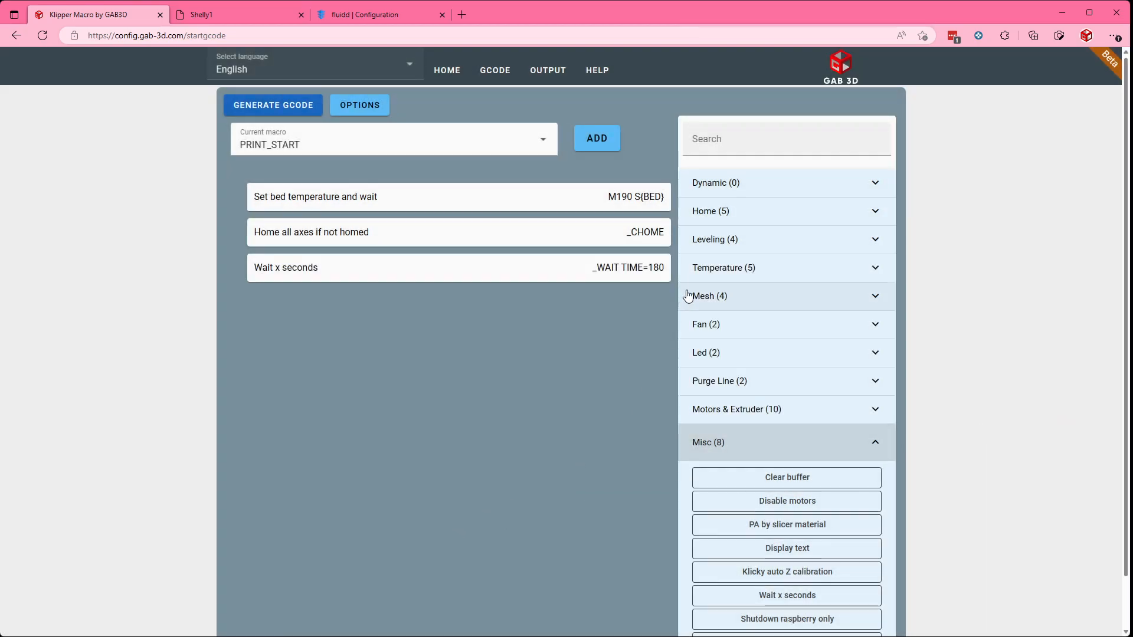
Step: Append the Quad Gantry Level if not done, Clear Bed Mesh and Adaptive Mesh [Auto] commands to the macro
left_click(710, 242)
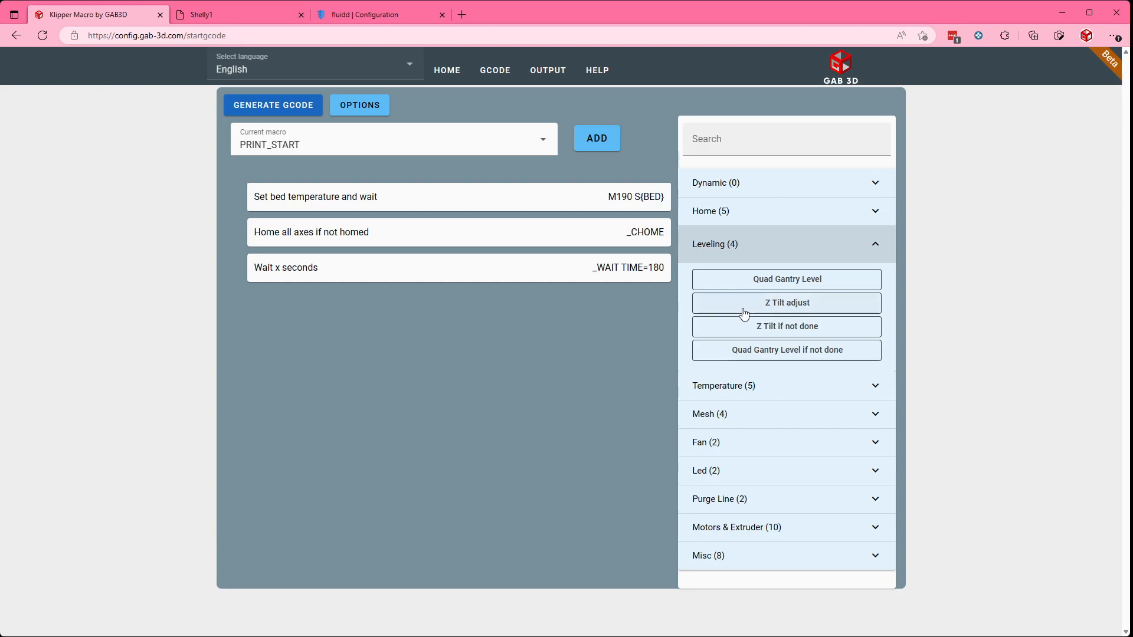
left_click(746, 354)
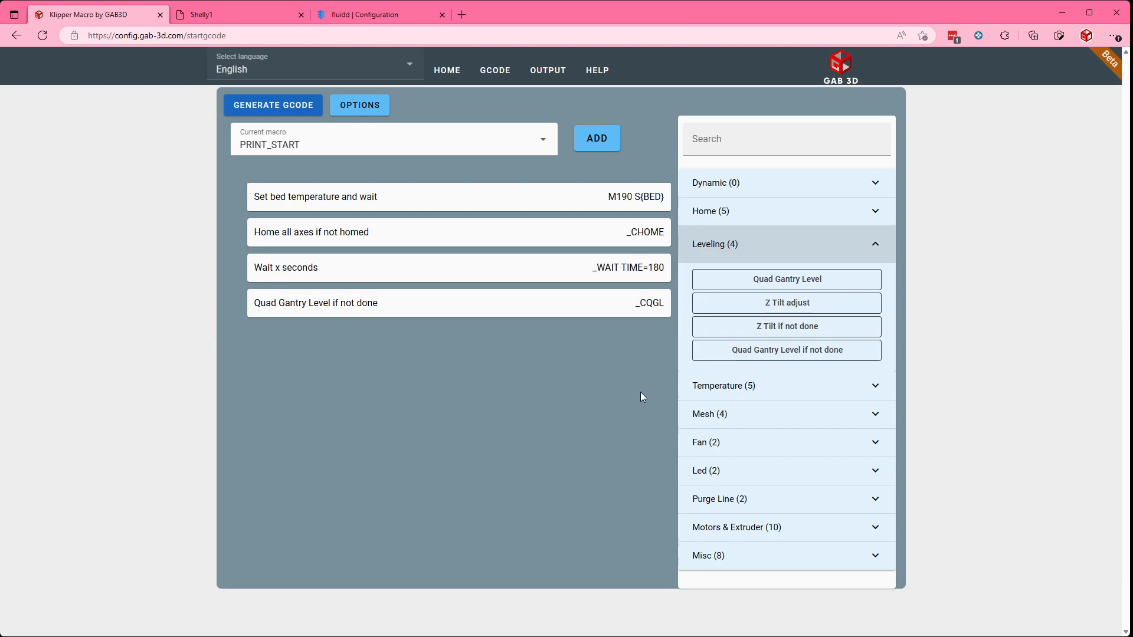
left_click(718, 419)
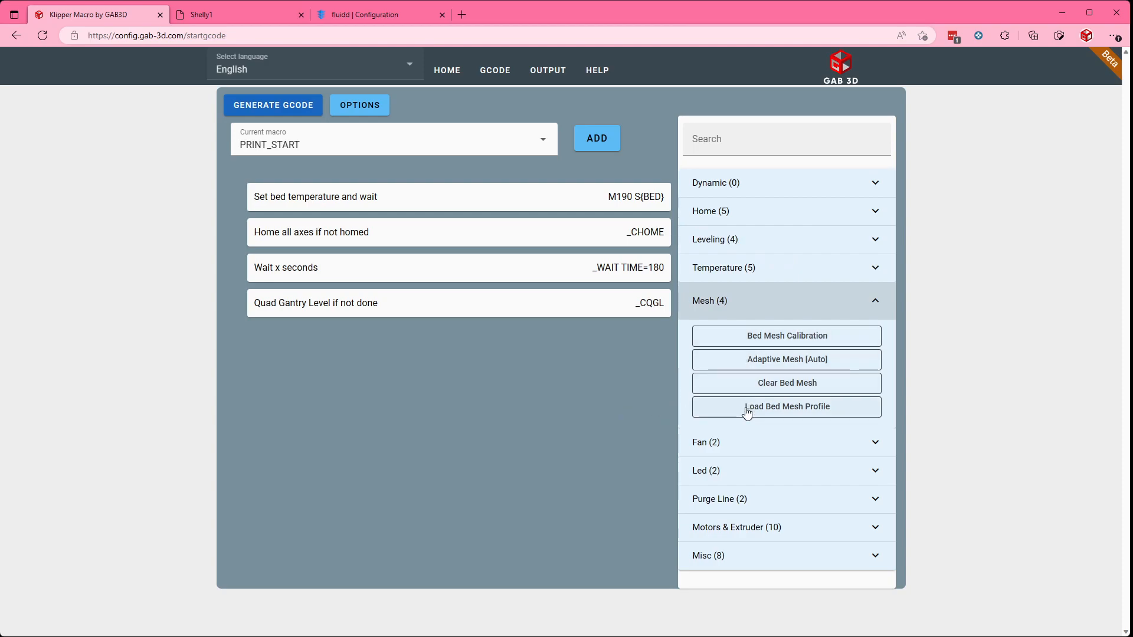
left_click(787, 388)
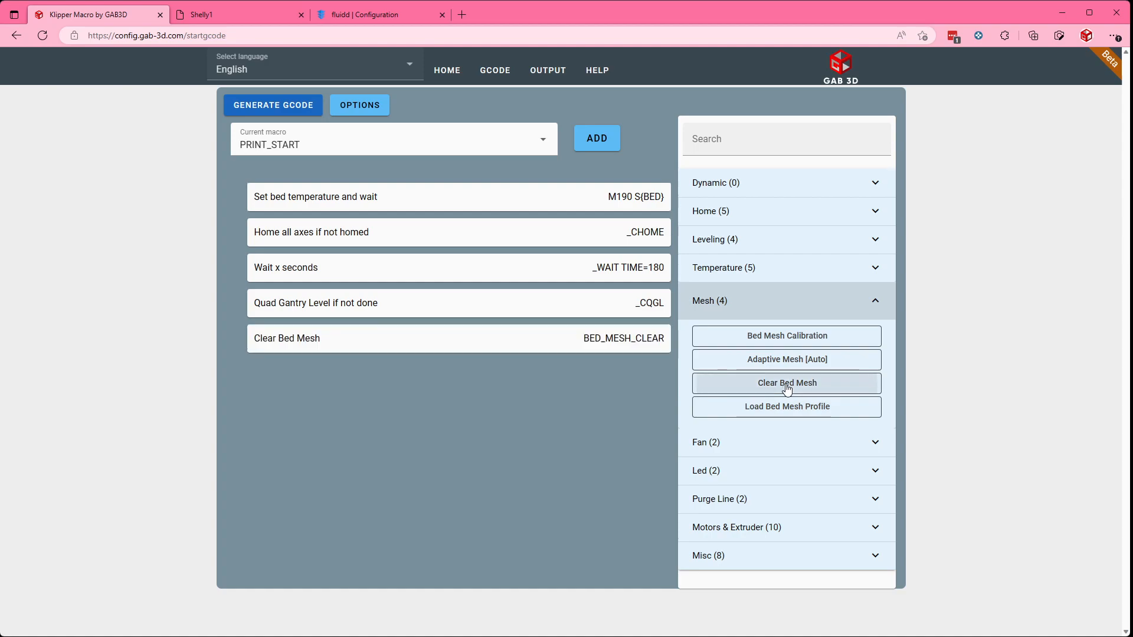
left_click(755, 364)
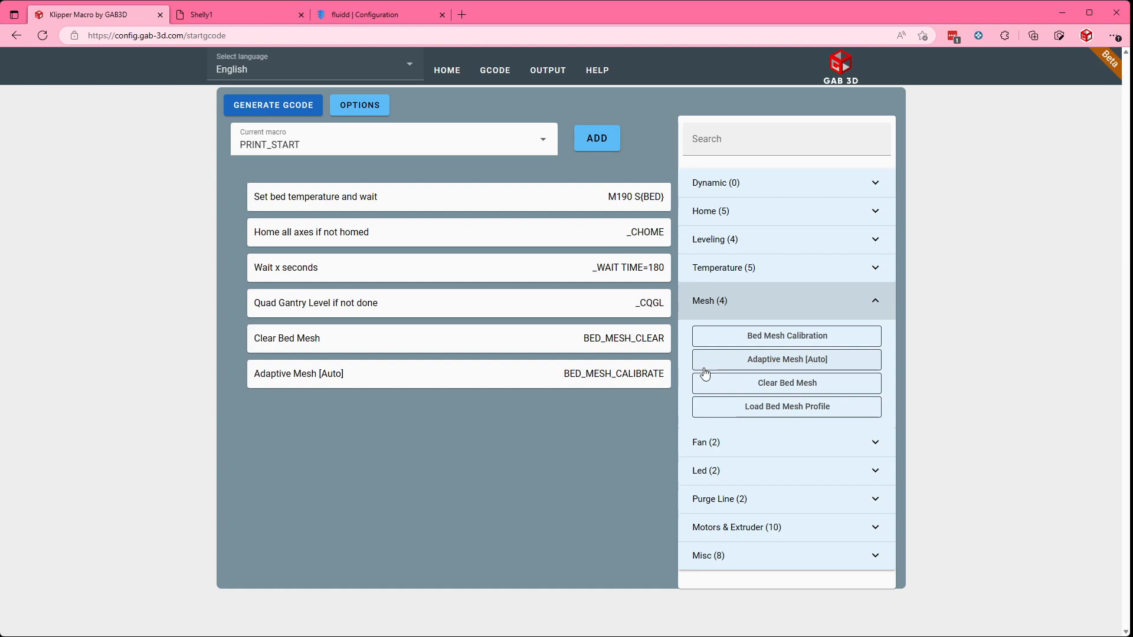
Step: Search the available commands for "nev" and clear the search text
left_click(758, 140)
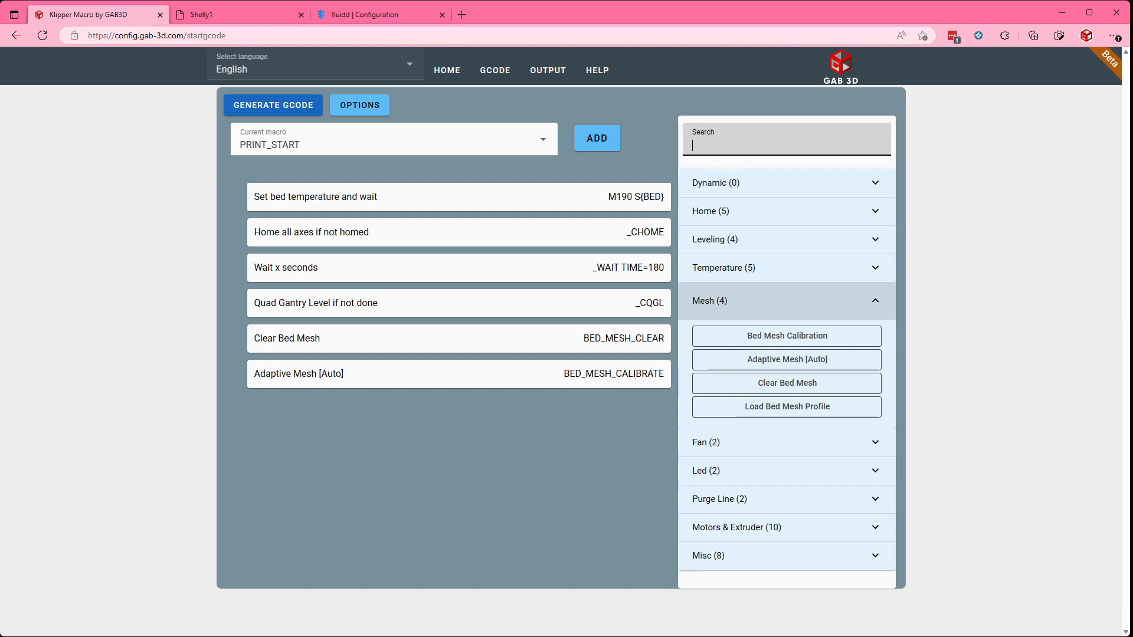
type("ne")
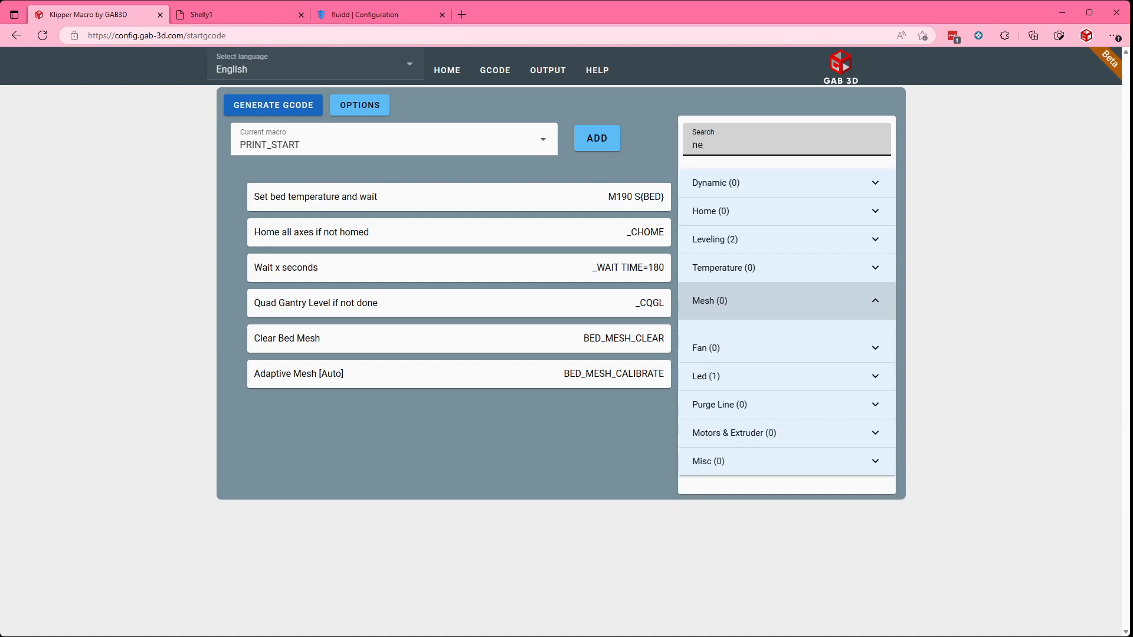
type("v")
left_click_drag(714, 145, 636, 143)
key("BackSpace")
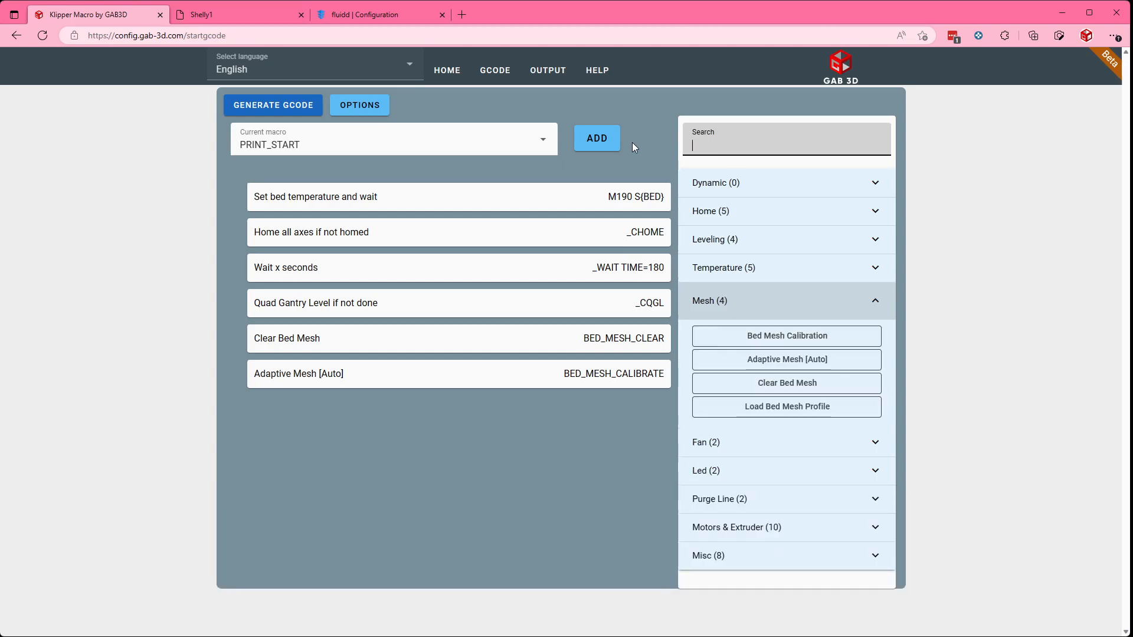
Step: Enable the Nevermore macros option with the fan name nevermore
mouse_move(590, 204)
left_click(360, 106)
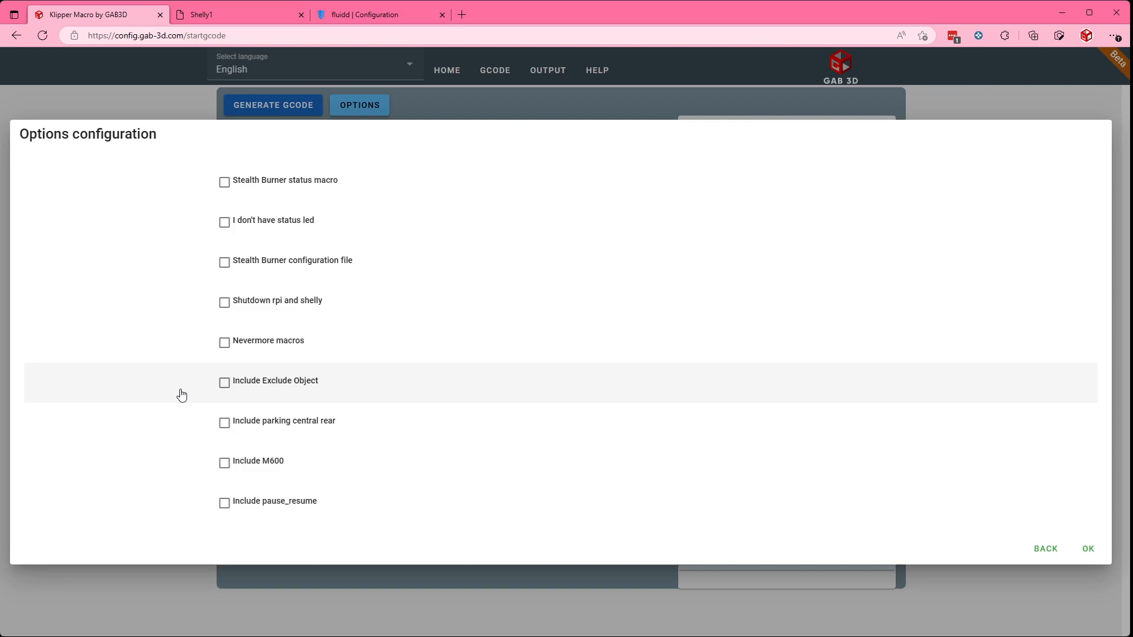
left_click(224, 343)
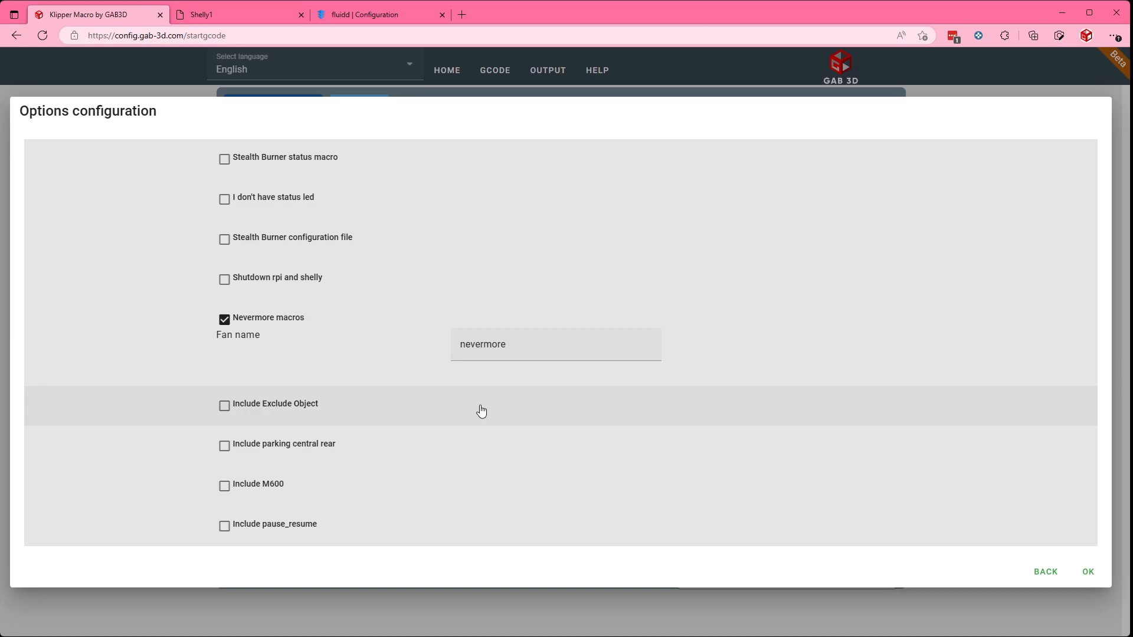
double_click(512, 346)
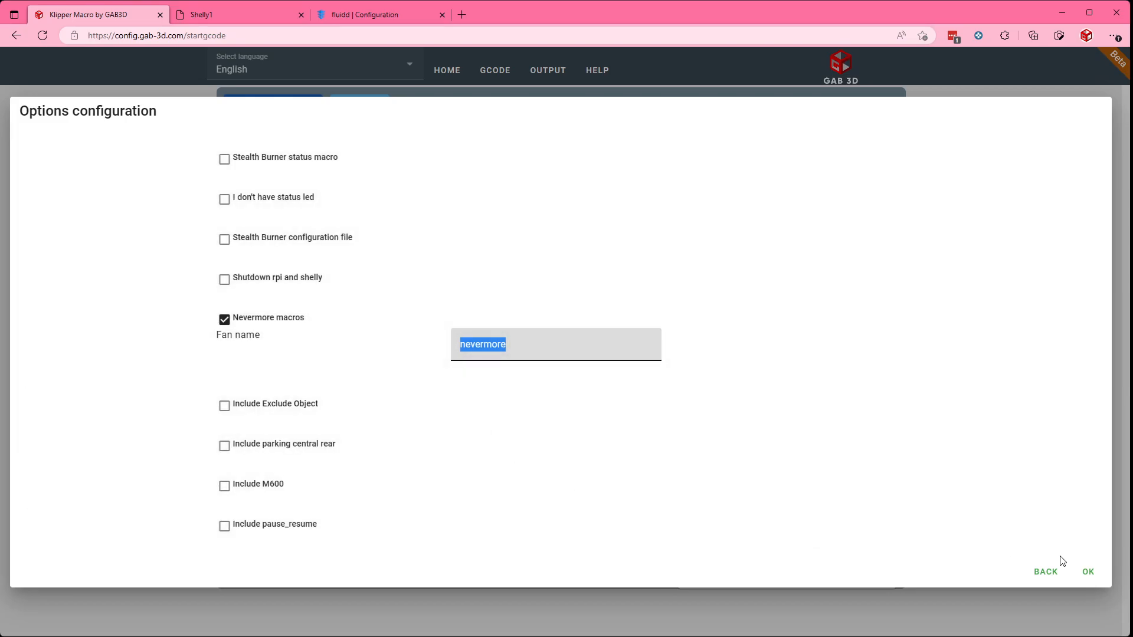
left_click(1088, 571)
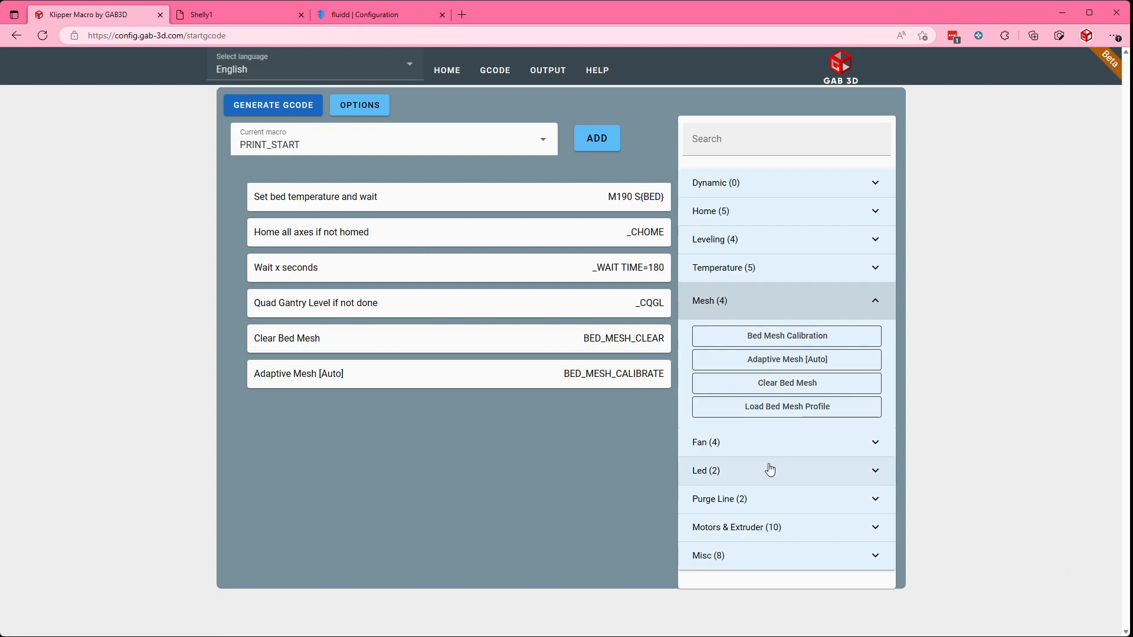
Step: Find the Turn on Nevermore command with the search text "nev", append it to PRINT_START, and clear the search
left_click(749, 451)
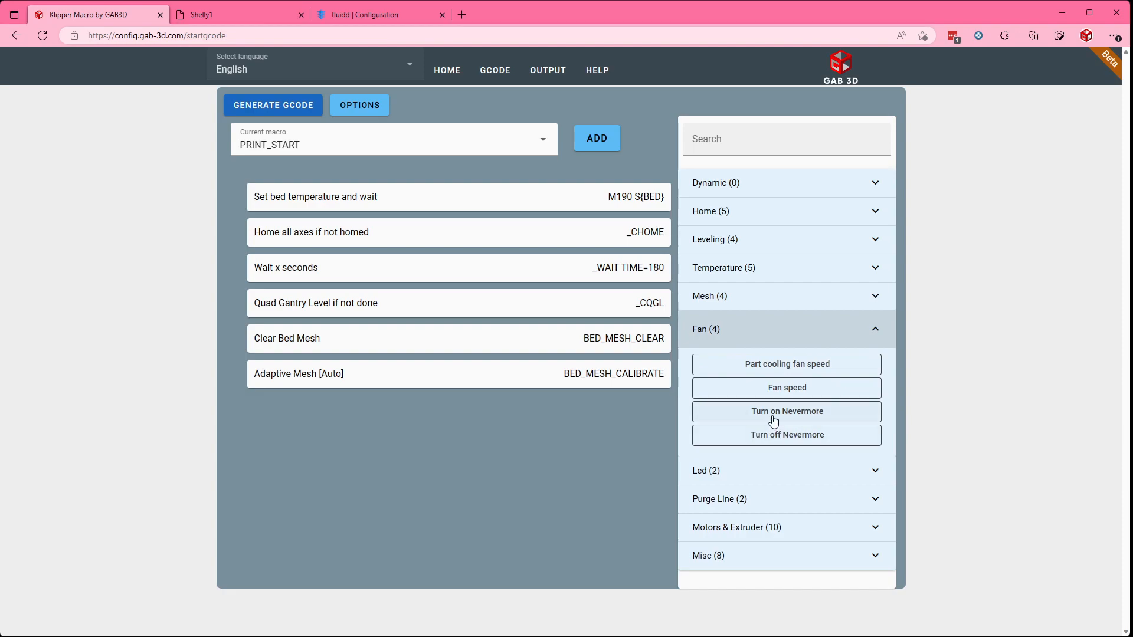
left_click(722, 152)
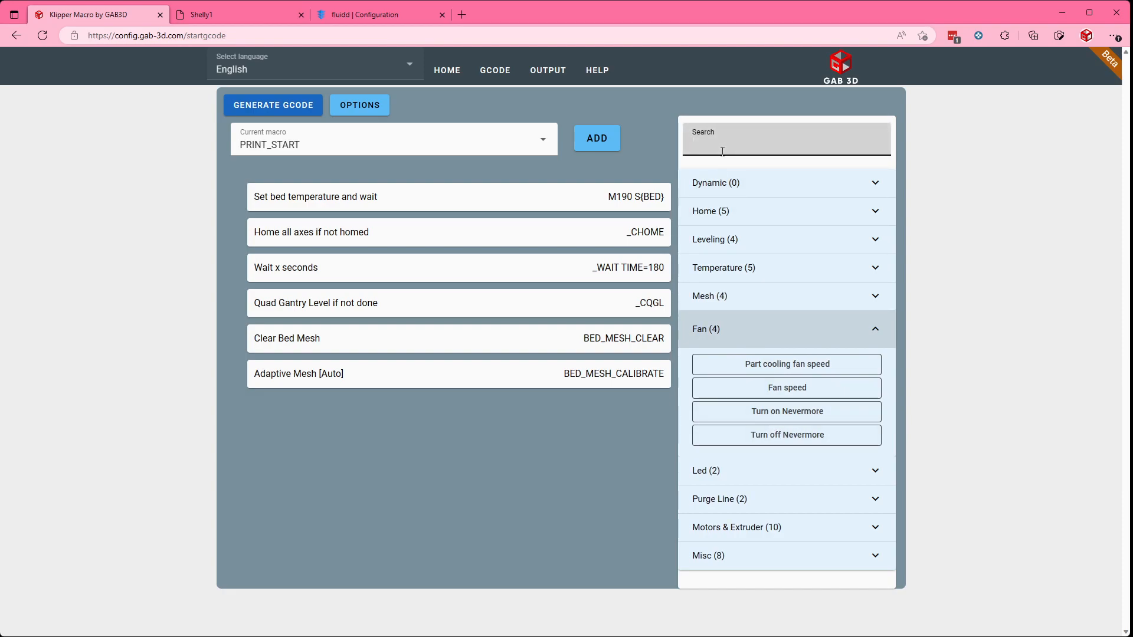
type("nev")
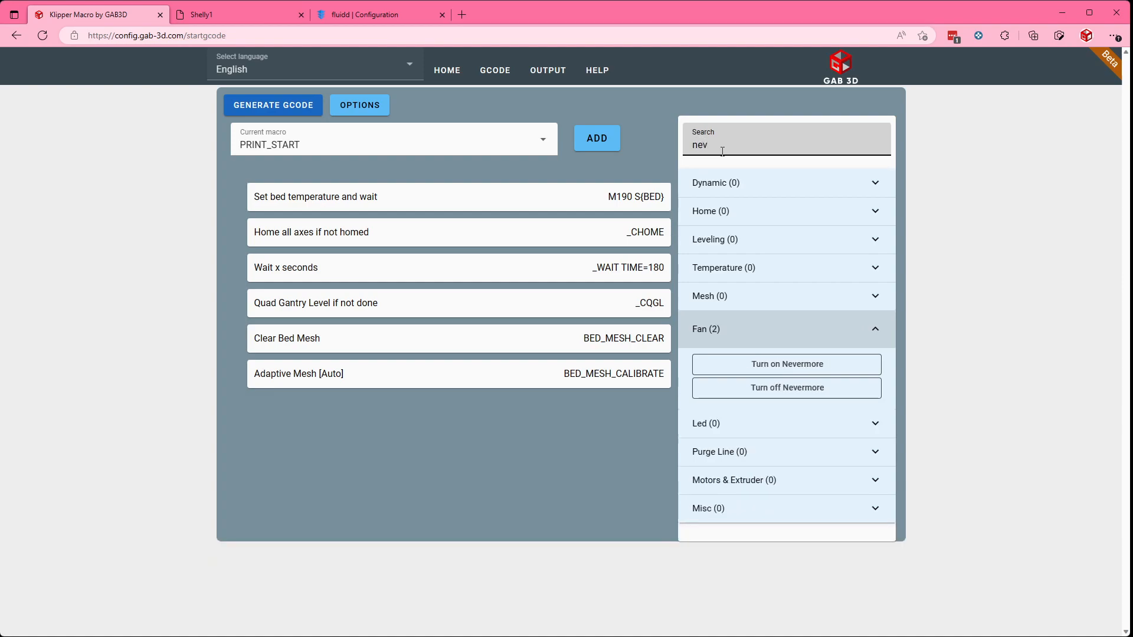
left_click(807, 370)
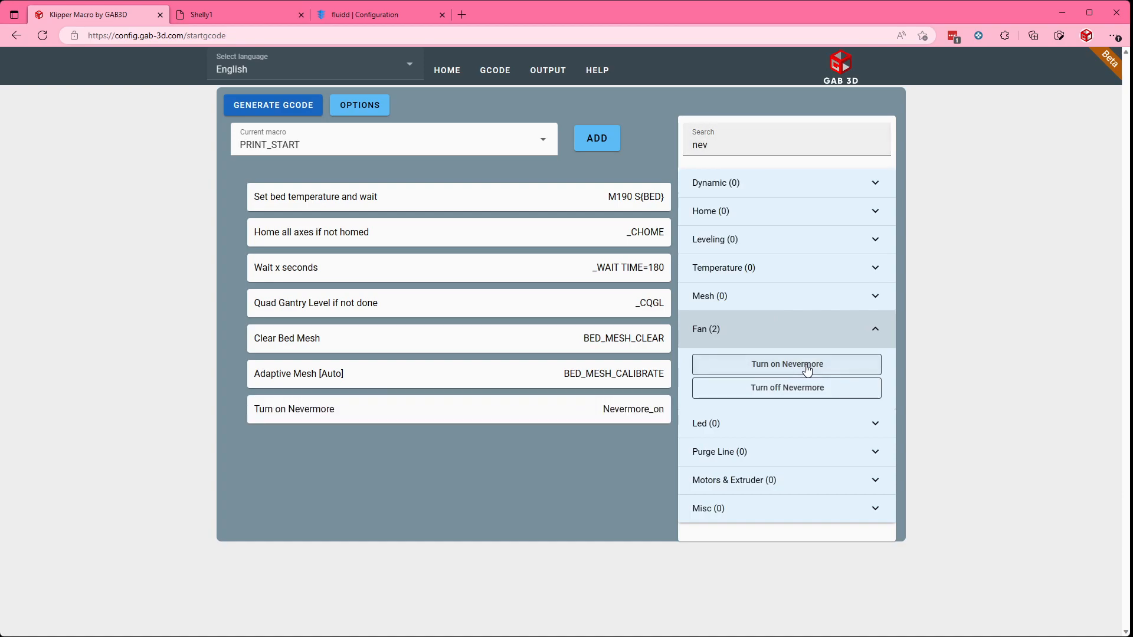
double_click(721, 147)
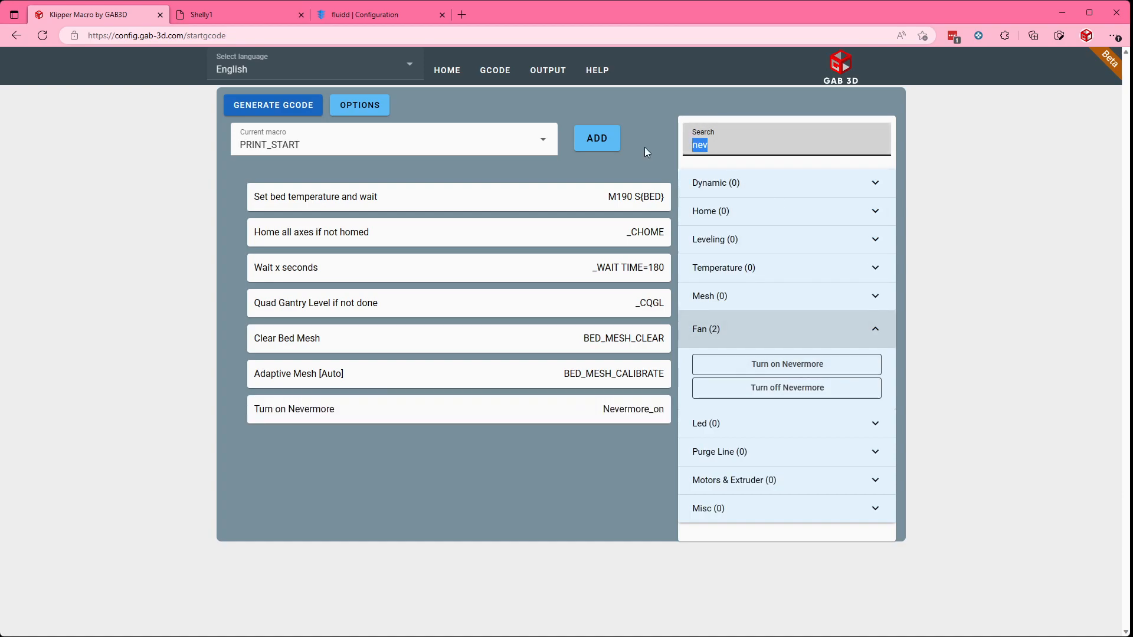
key("BackSpace")
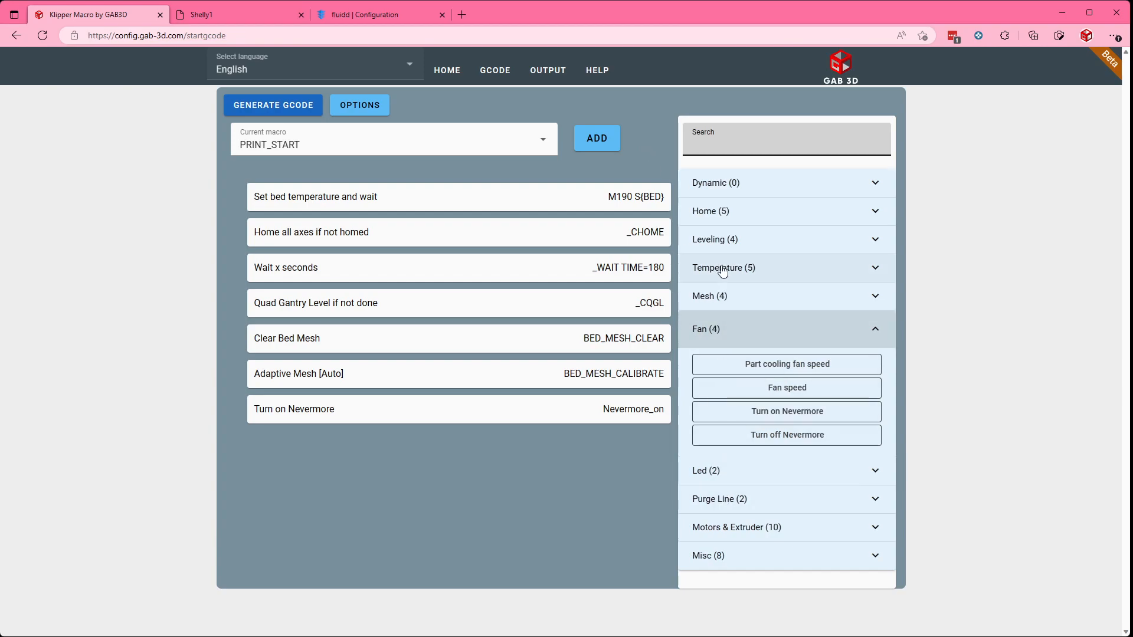
Step: Append Set extruder temperature and wait with the value taken from the slicer, followed by the Adaptive Purge command
left_click(770, 273)
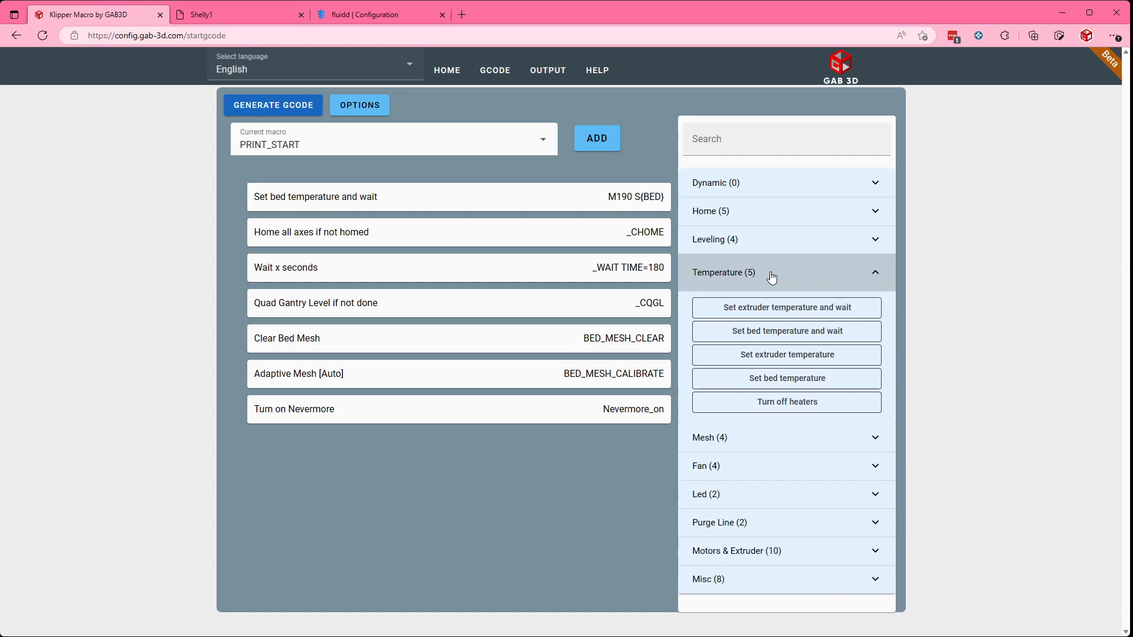
left_click(751, 315)
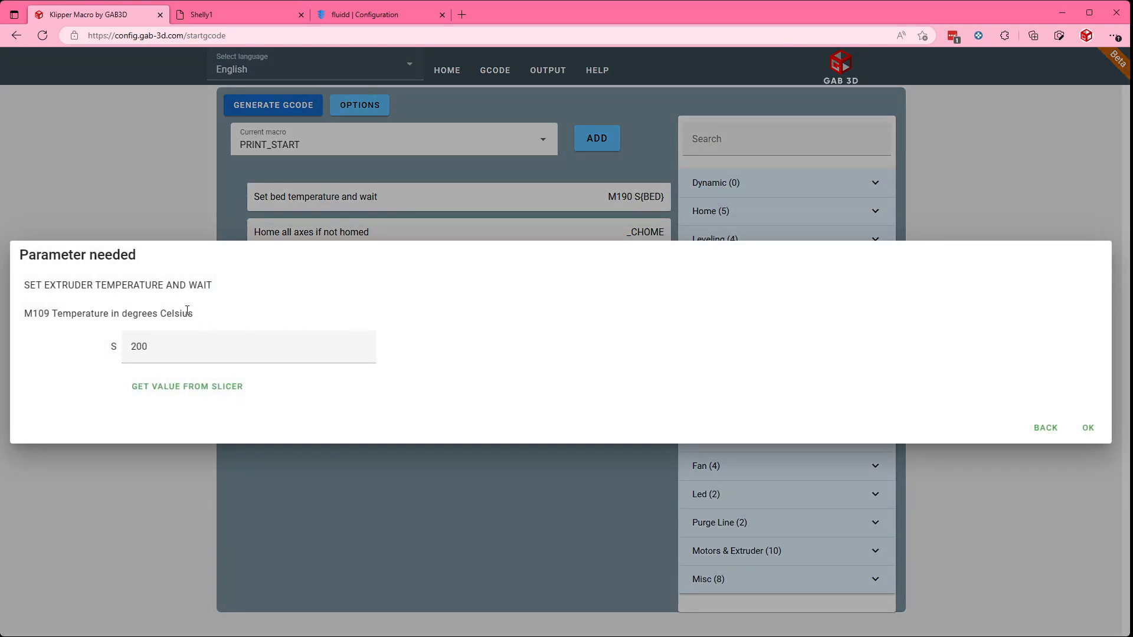
left_click(178, 390)
left_click(1087, 429)
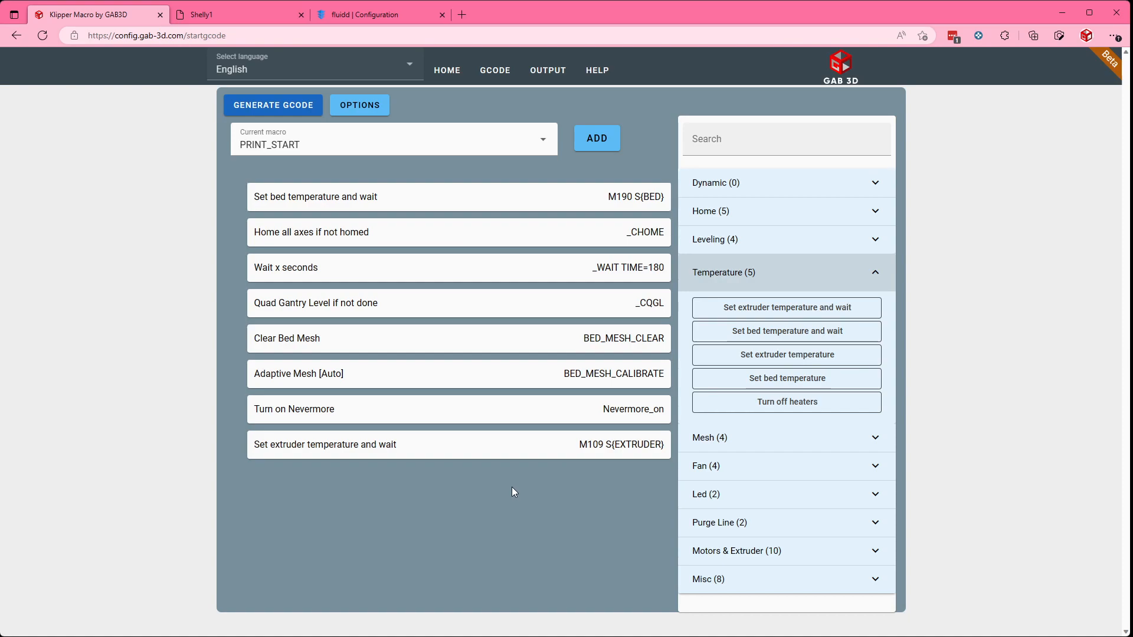
left_click(708, 523)
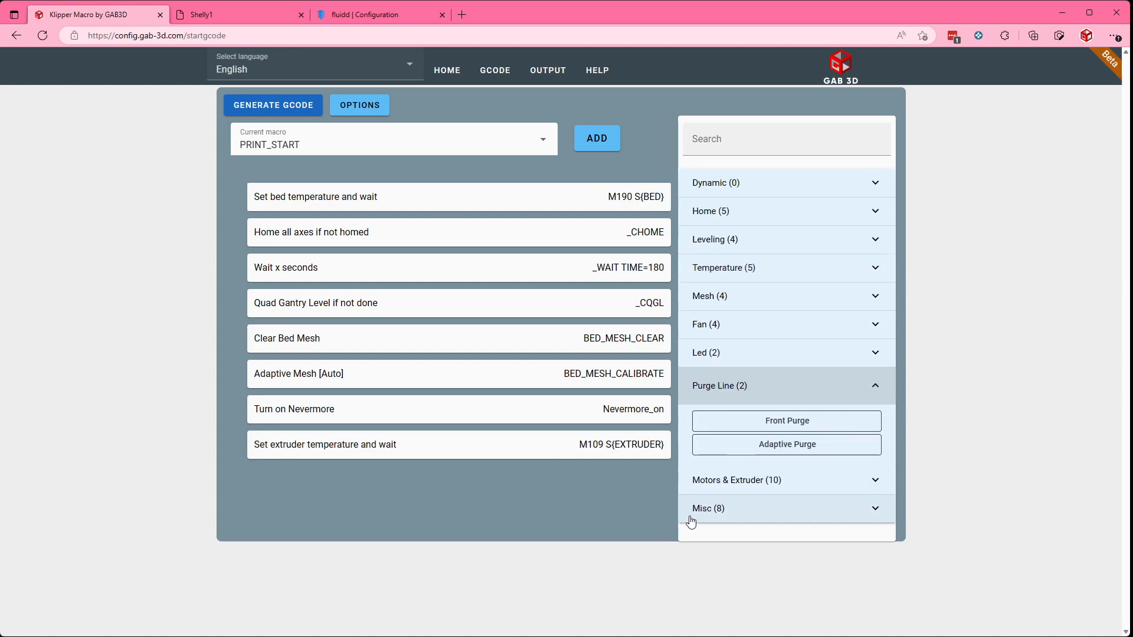
left_click(732, 448)
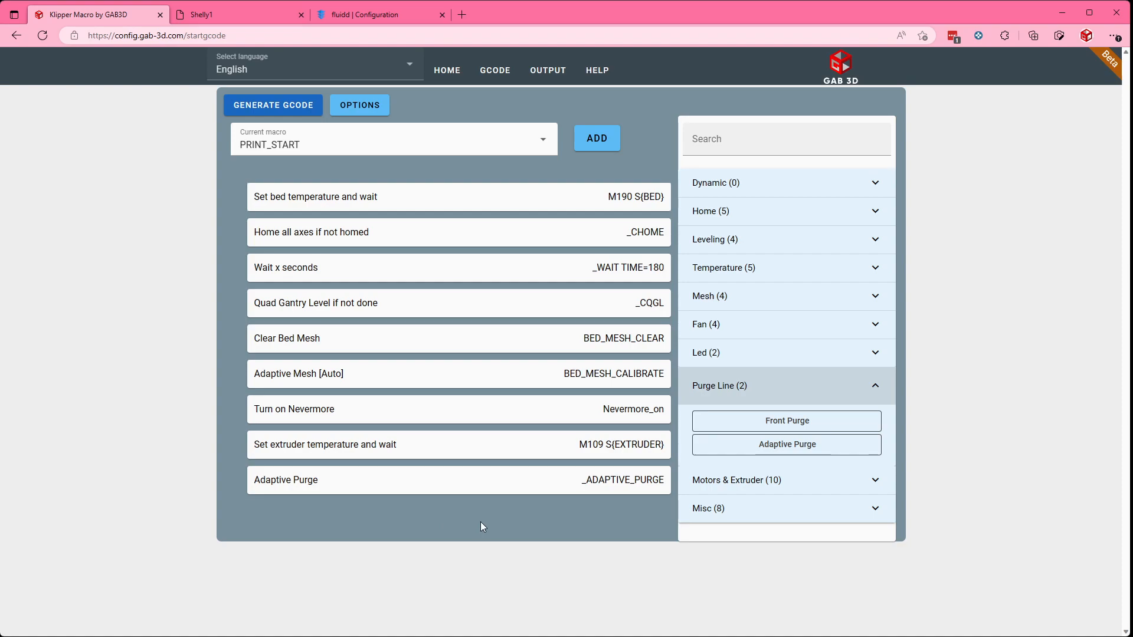
Step: Append a custom command CLEAN_NOZZLE to the PRINT_START macro
mouse_move(455, 268)
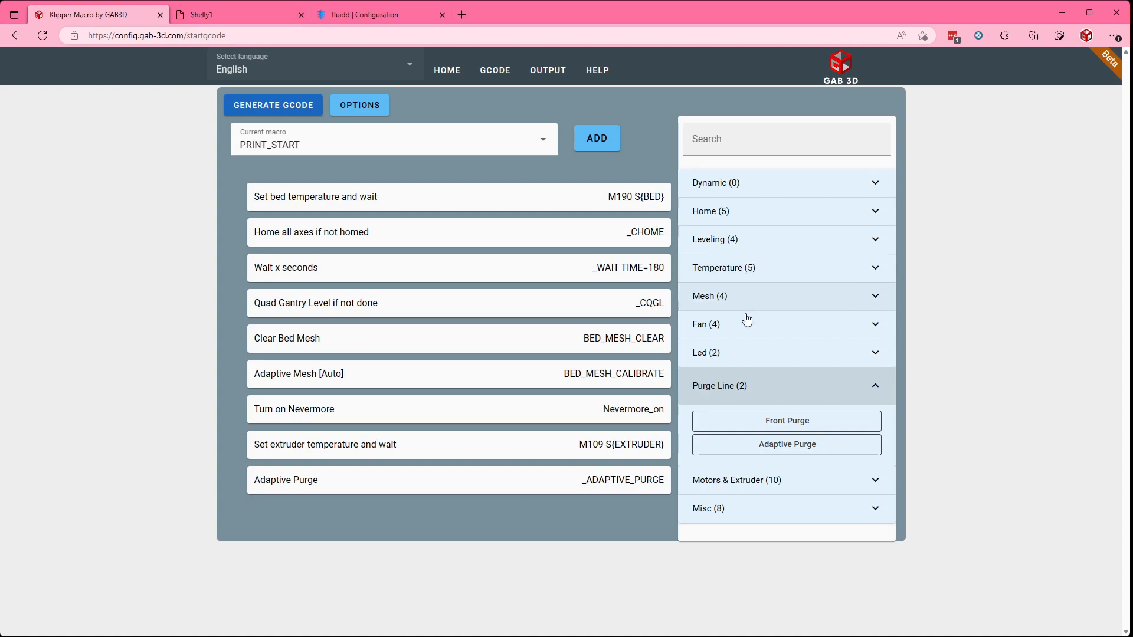
left_click(772, 146)
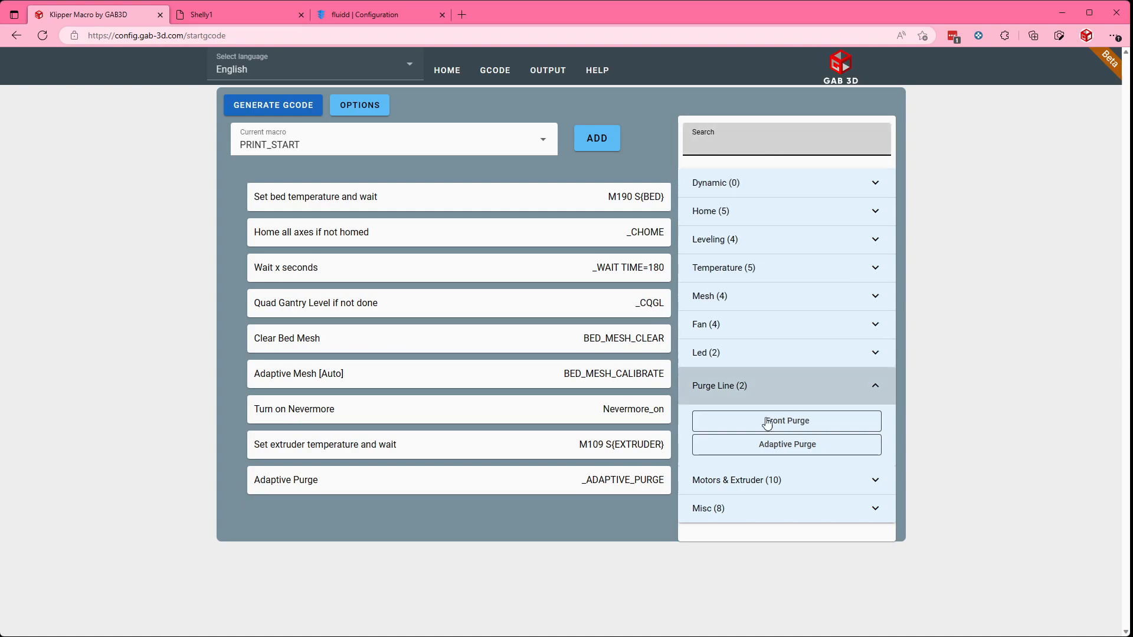
left_click(756, 508)
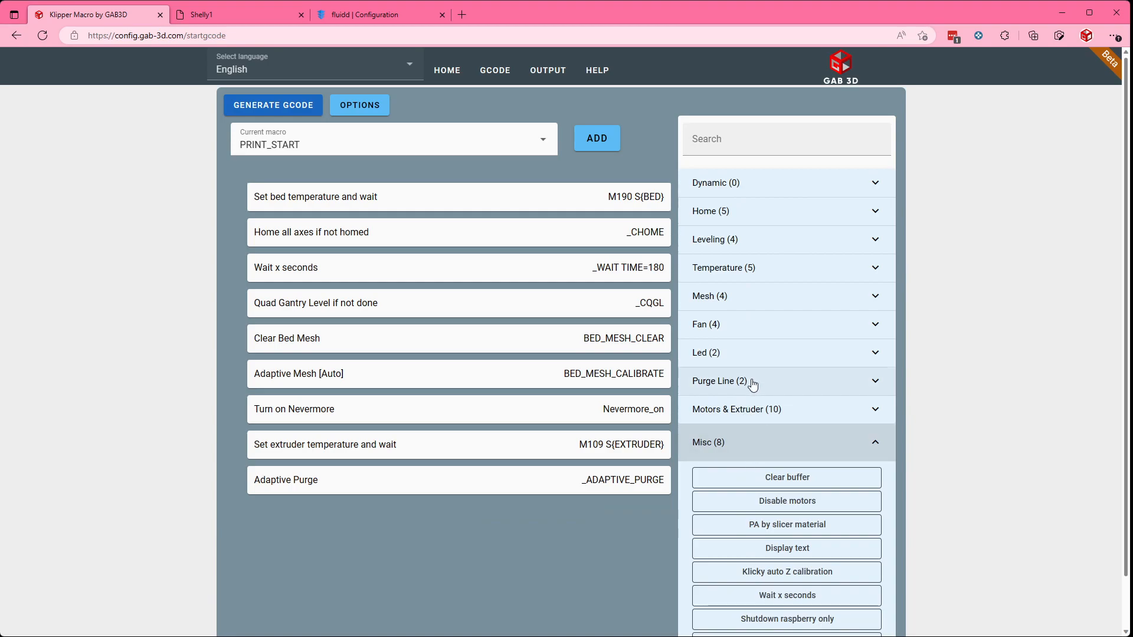
scroll(753, 392, "down", 1)
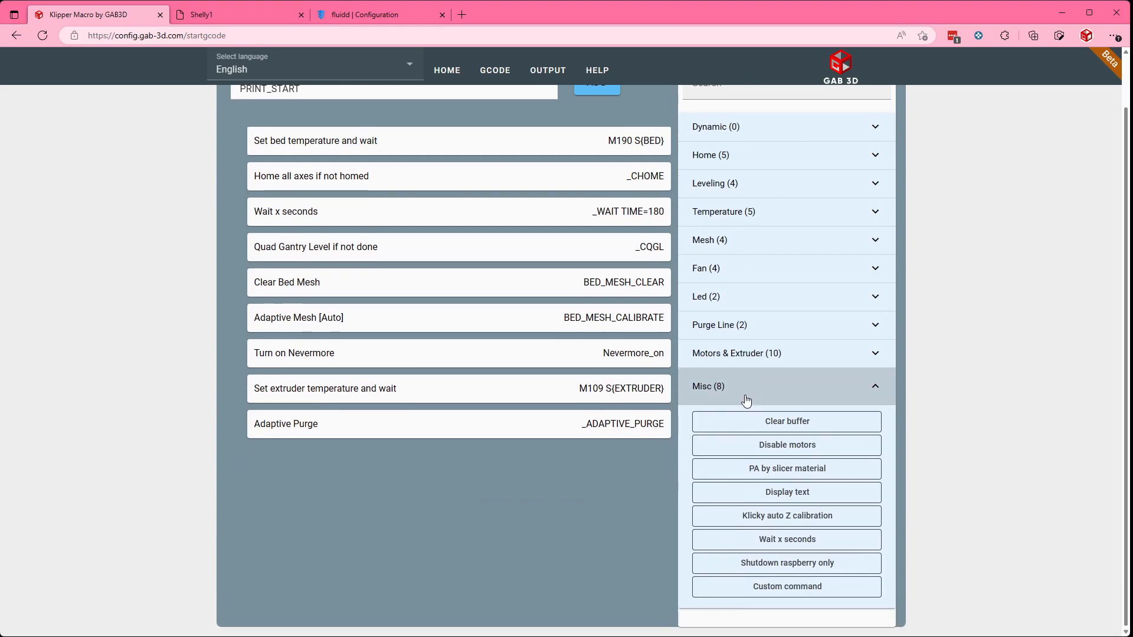
left_click(740, 588)
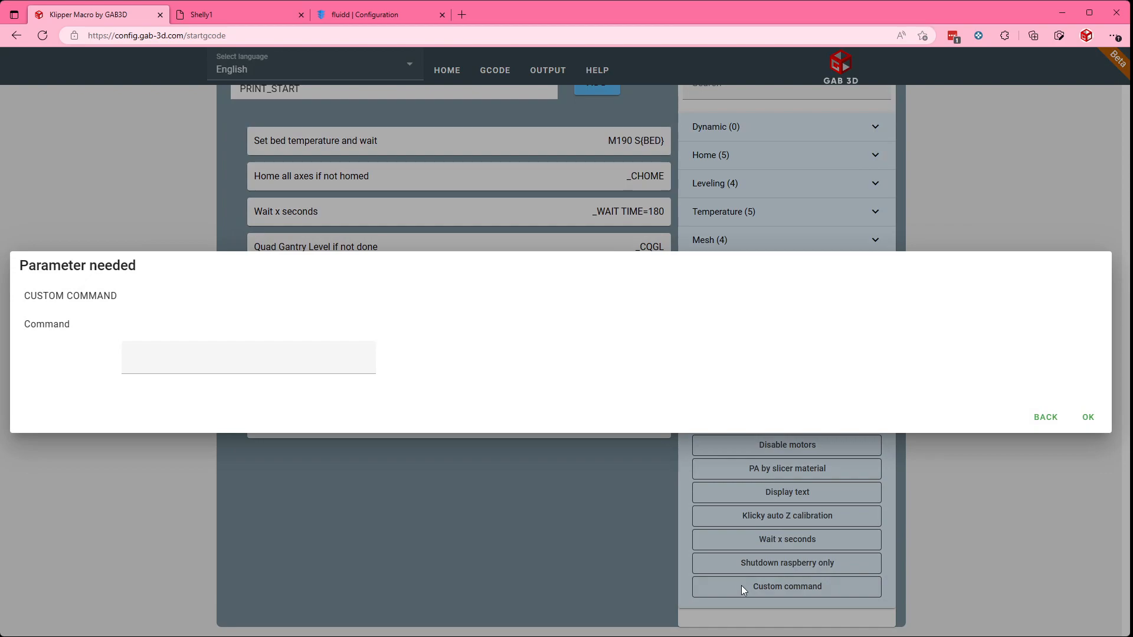
left_click(155, 368)
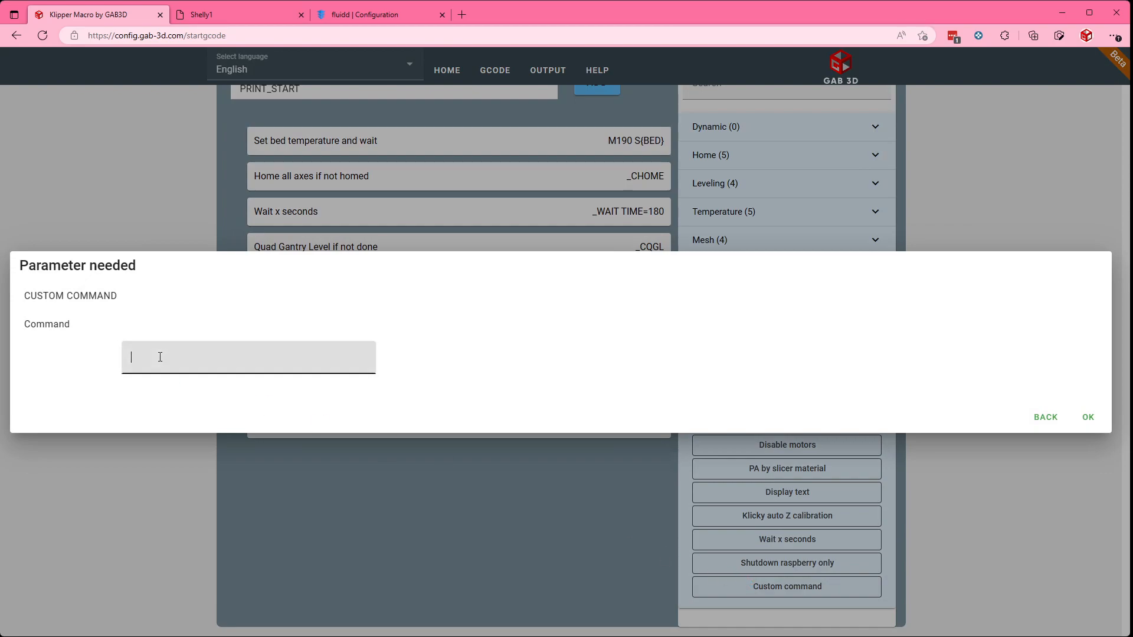
type("CLEAN_NOZZLE")
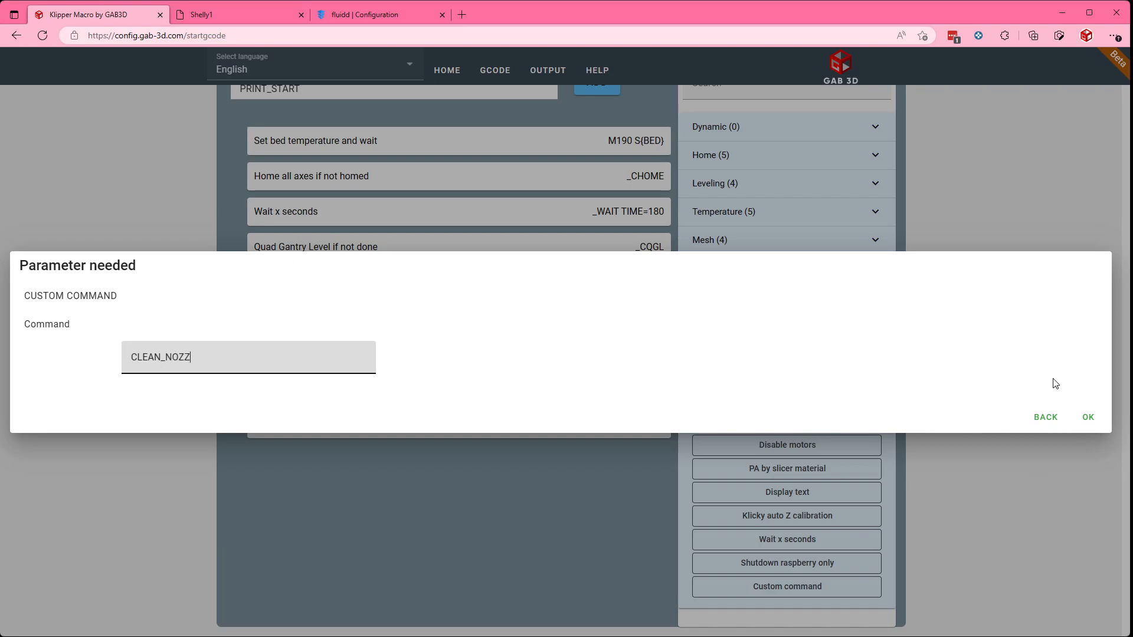
left_click(1088, 417)
Step: Move the CLEAN_NOZZLE custom command above Set extruder temperature and wait, and delete it from the macro
mouse_move(609, 450)
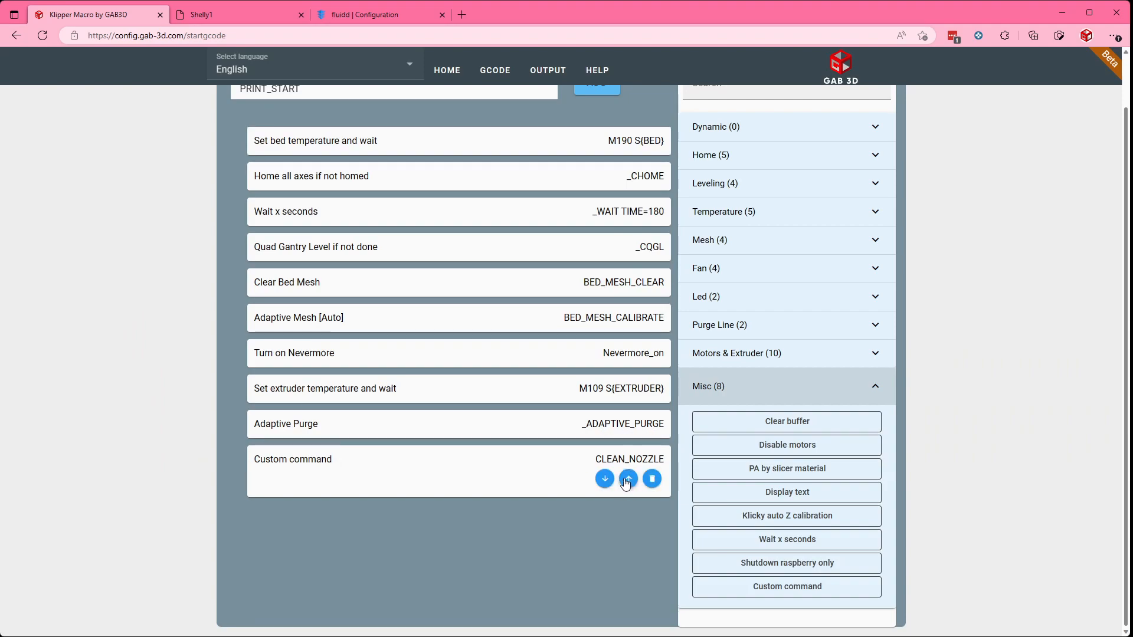
left_click(628, 478)
left_click(627, 442)
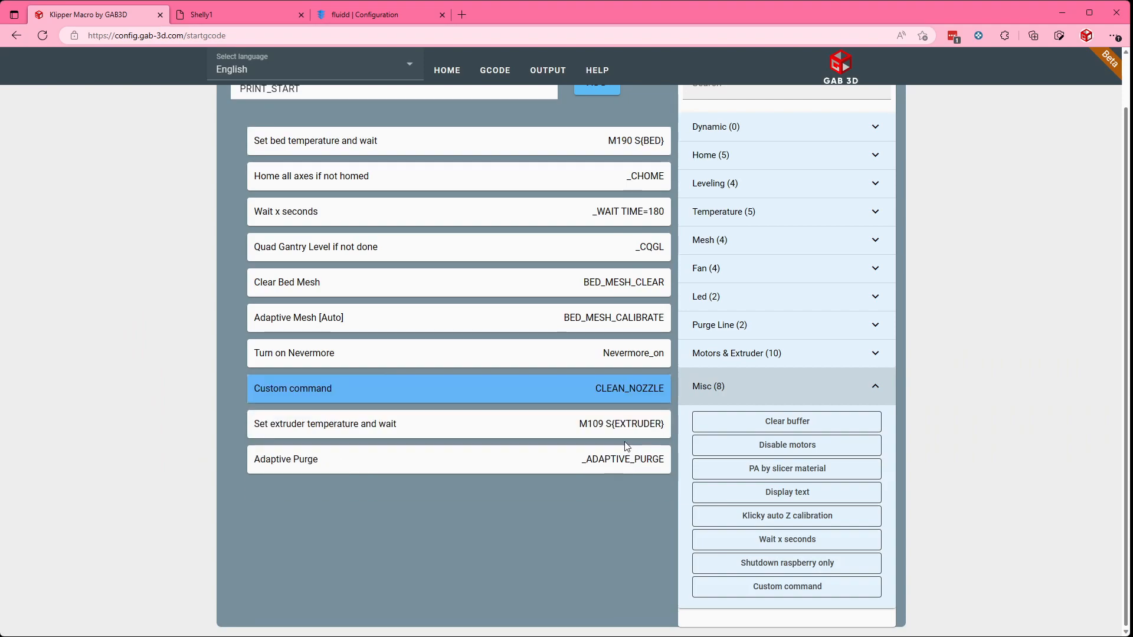
left_click(651, 409)
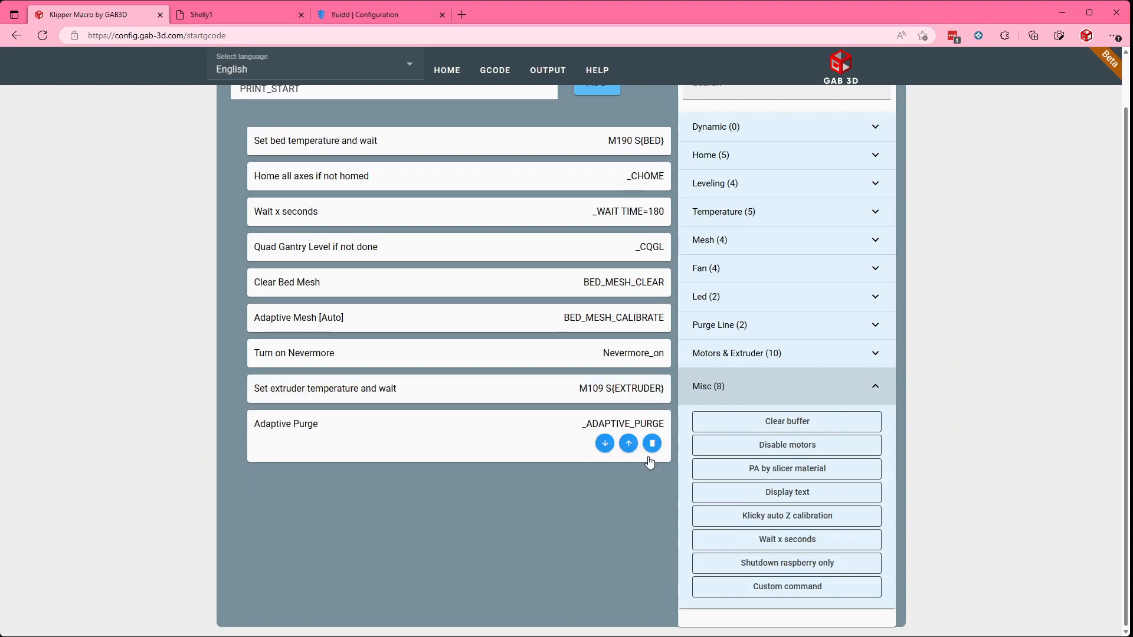
Step: In the PRINT_END macro, append Move away from print, Park central rear, and Retract filament with distance -25 and speed 1800
scroll(531, 508, "up", 1)
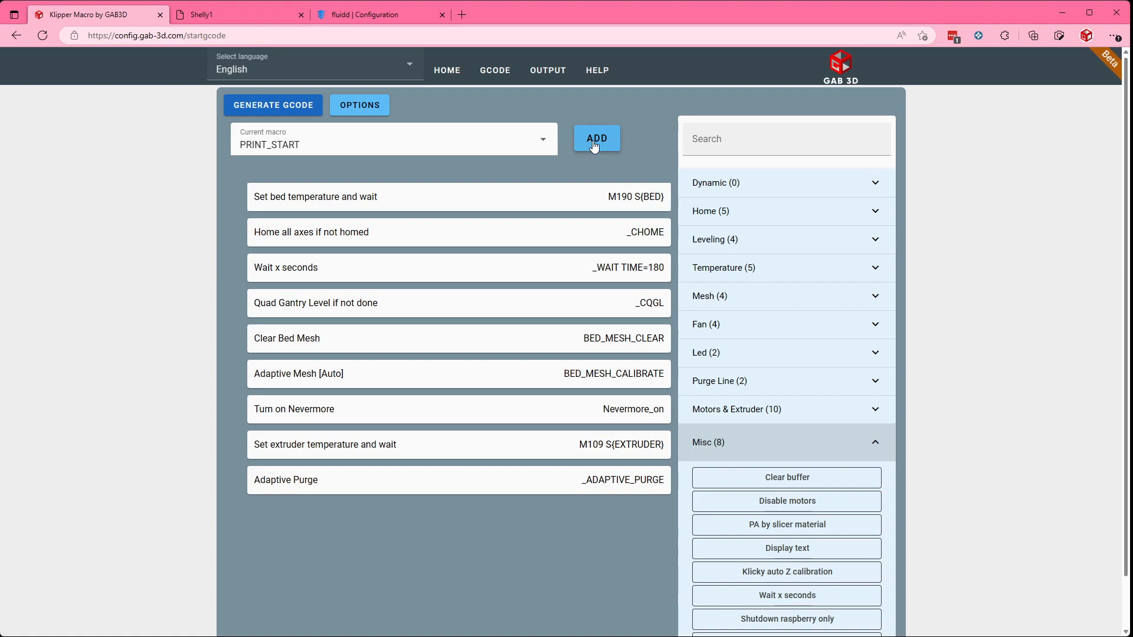
left_click(449, 141)
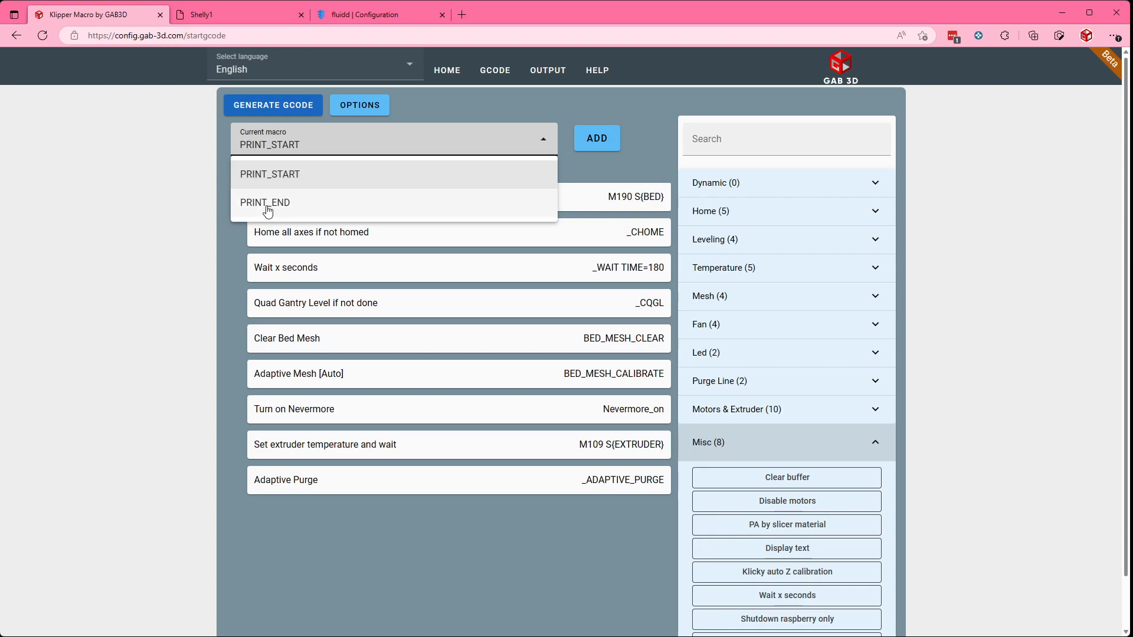
left_click(266, 204)
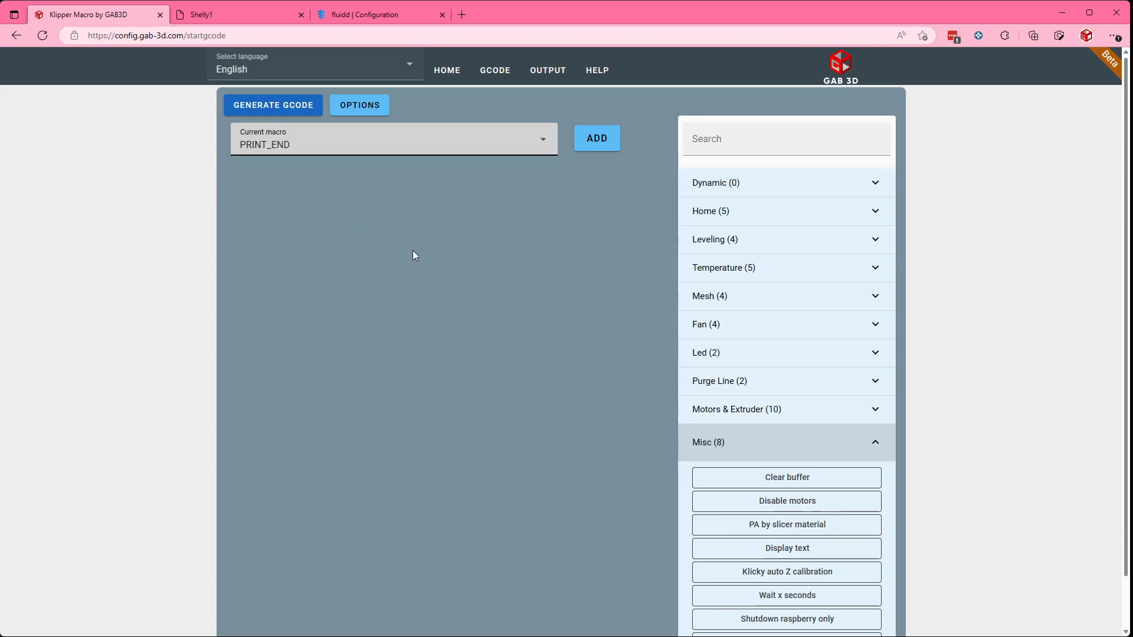
scroll(676, 289, "down", 1)
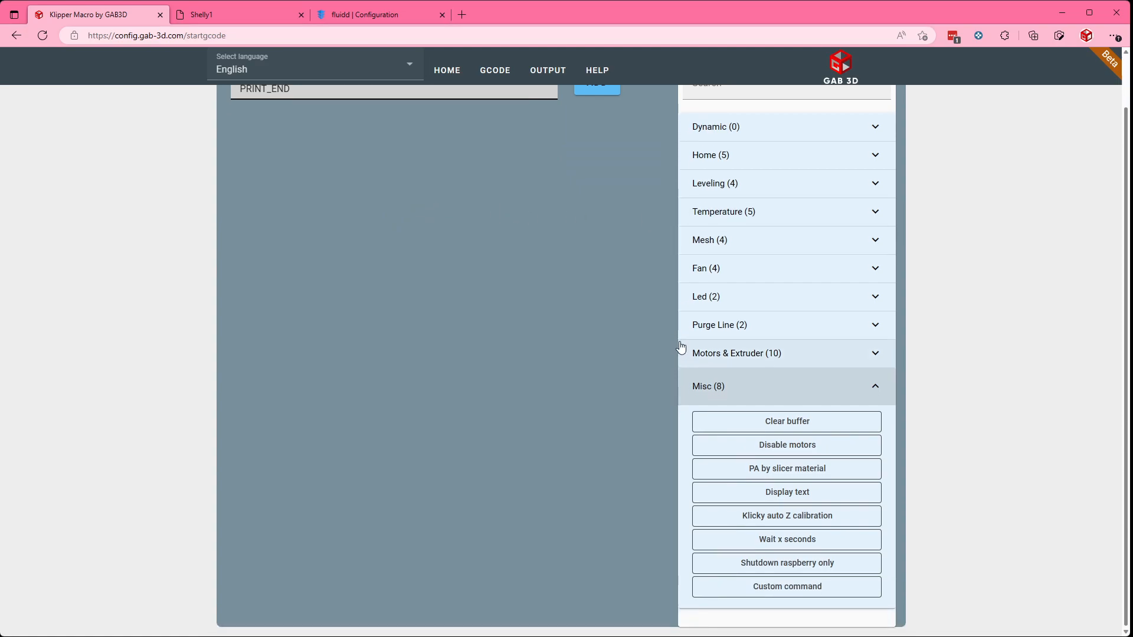
left_click(708, 353)
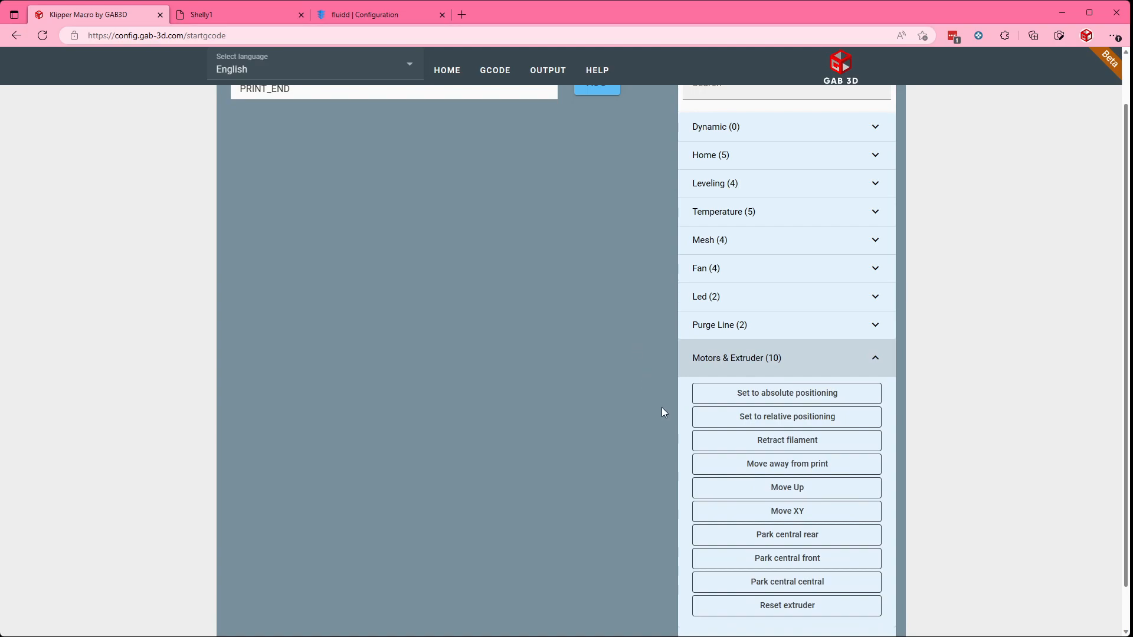
left_click(777, 468)
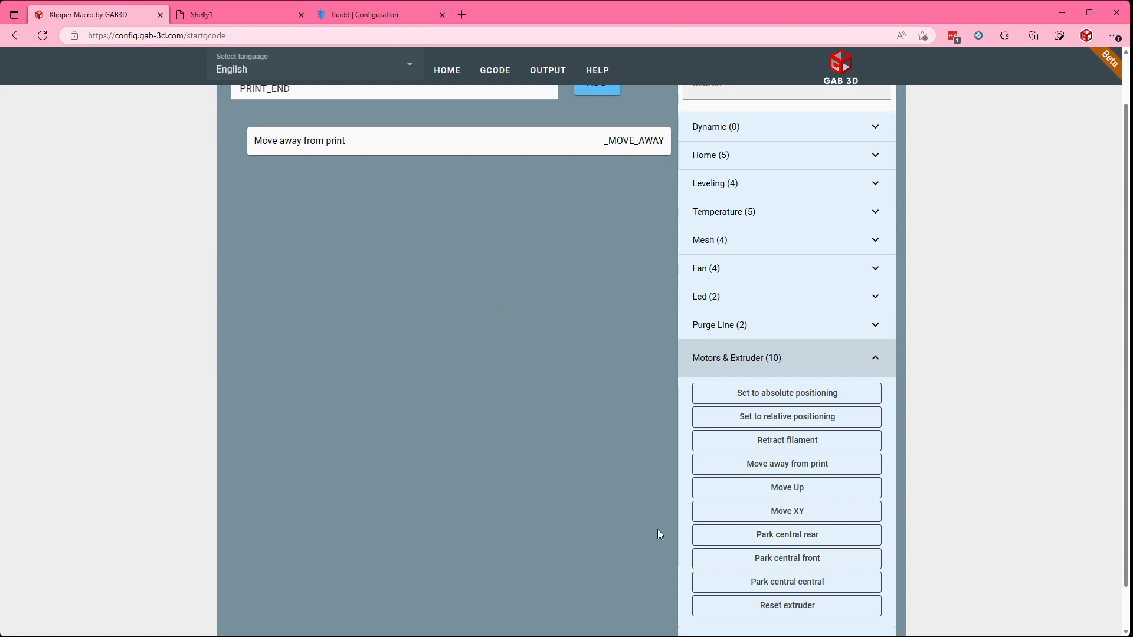
left_click(785, 537)
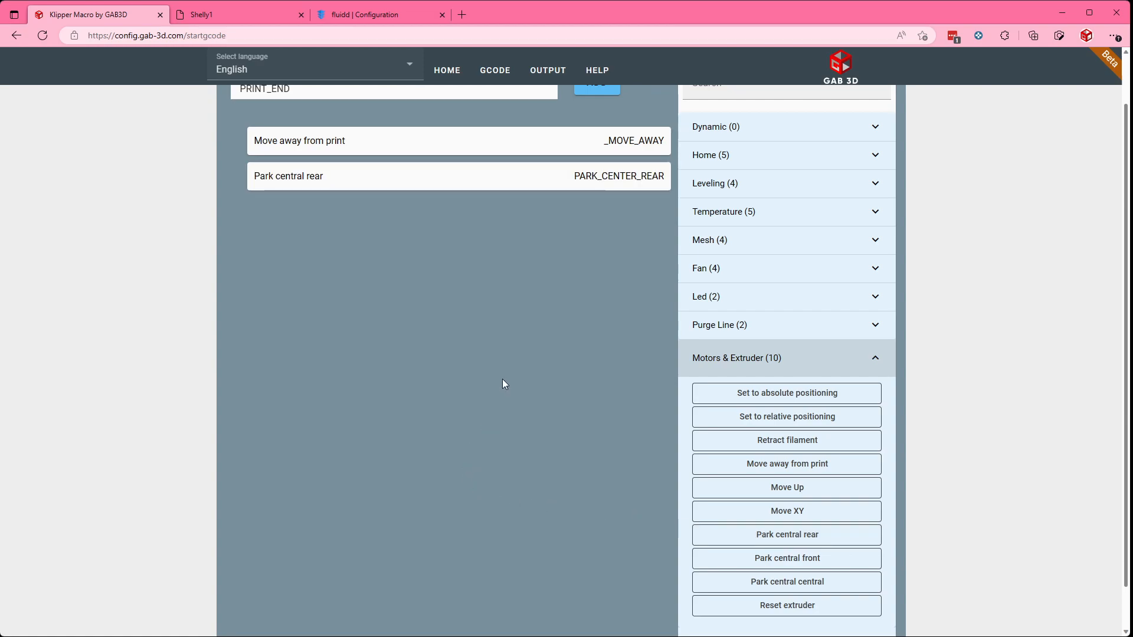
left_click(778, 447)
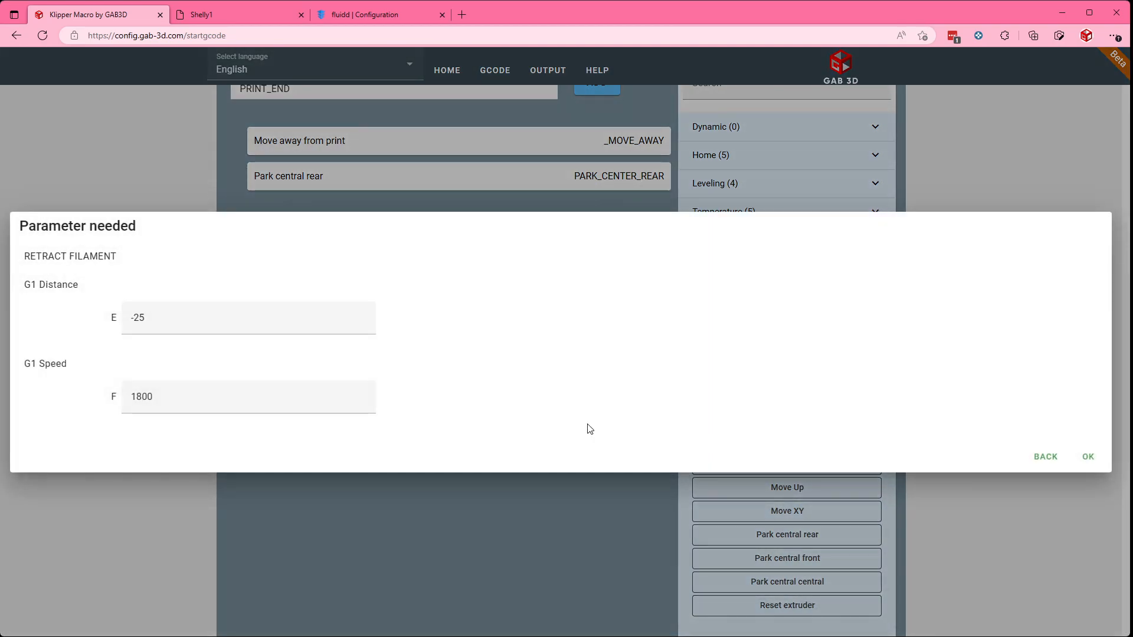
left_click(1088, 458)
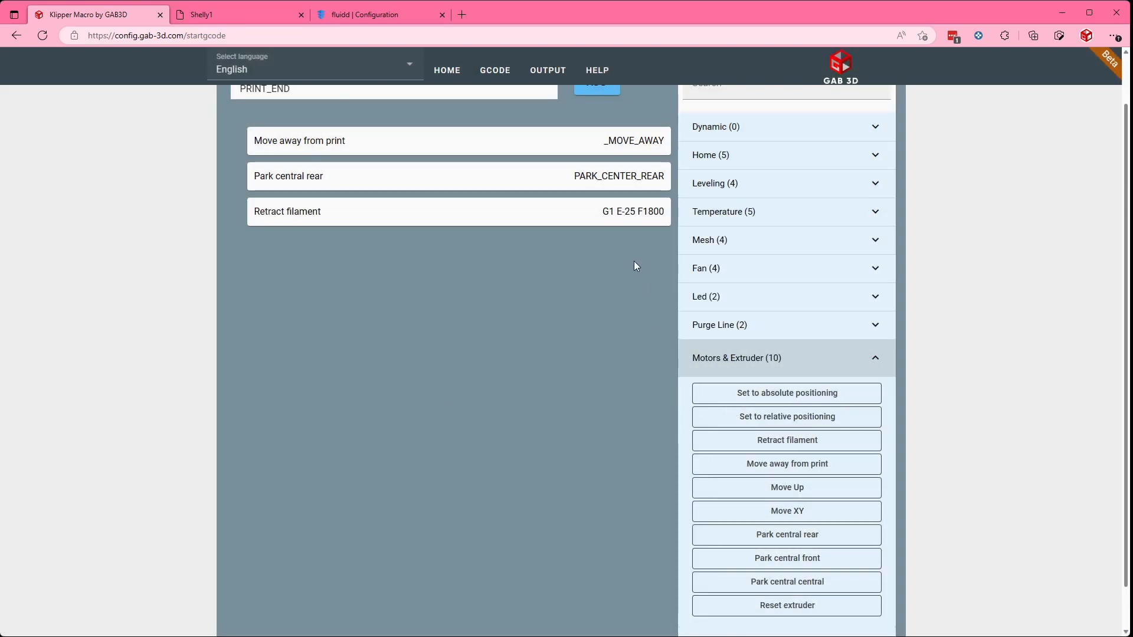
Step: Move Retract filament above Park central rear in PRINT_END and append the Turn off heaters command
mouse_move(592, 219)
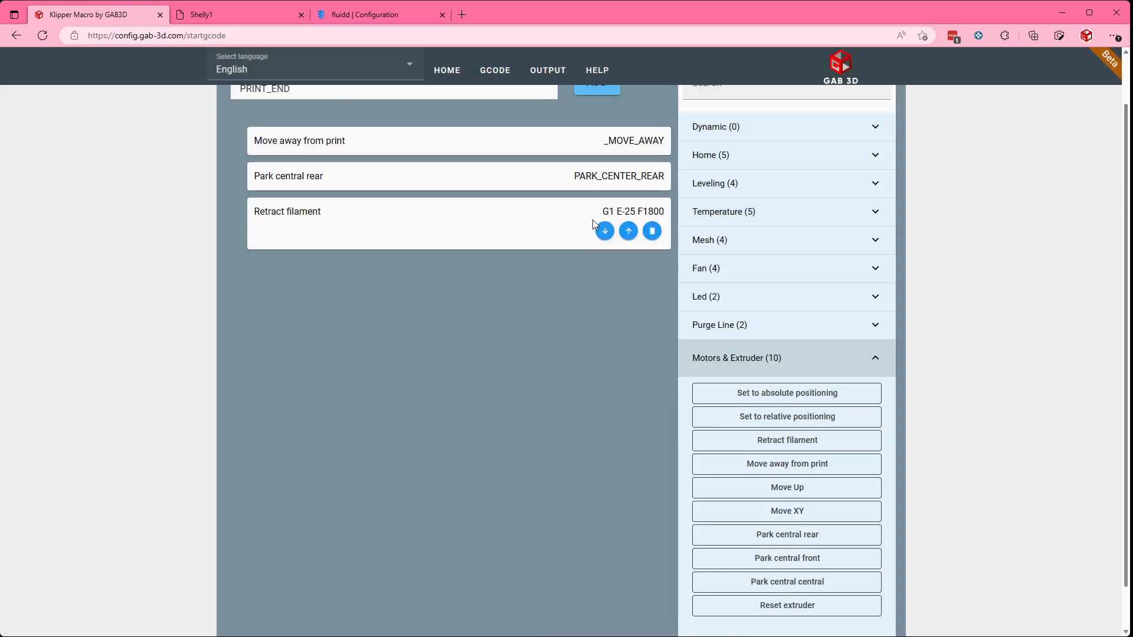
left_click(629, 231)
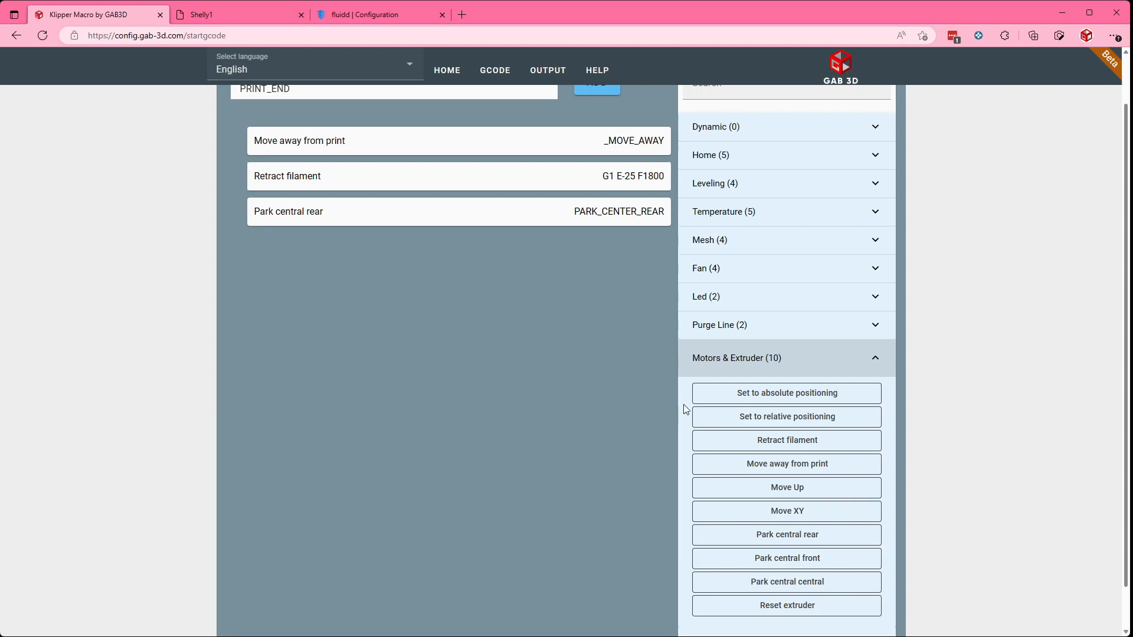
left_click(749, 214)
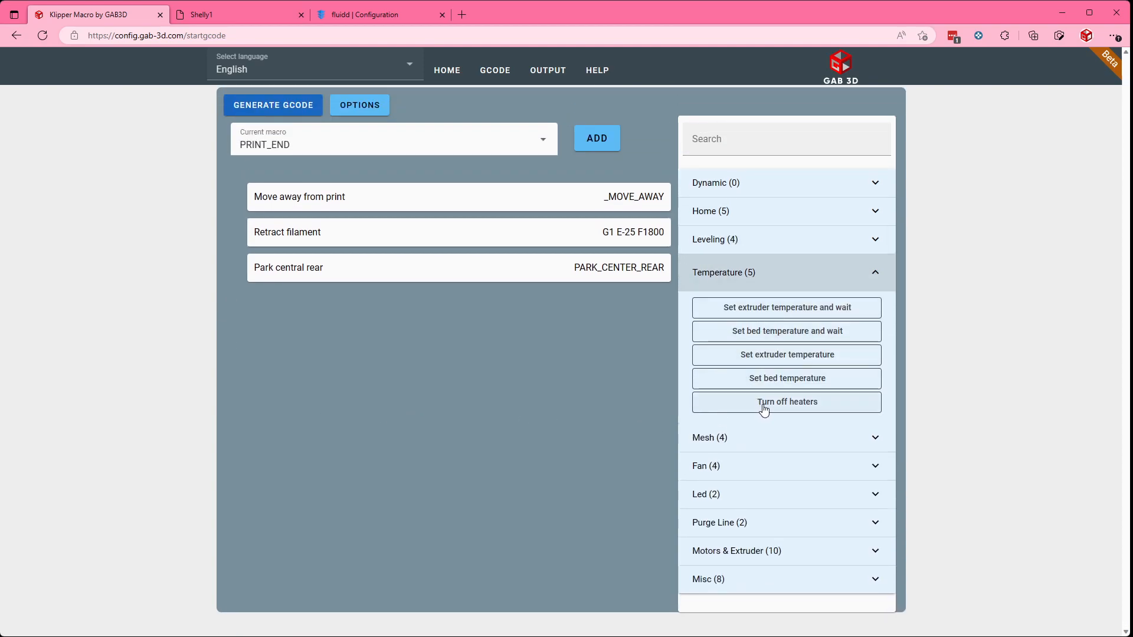
left_click(761, 406)
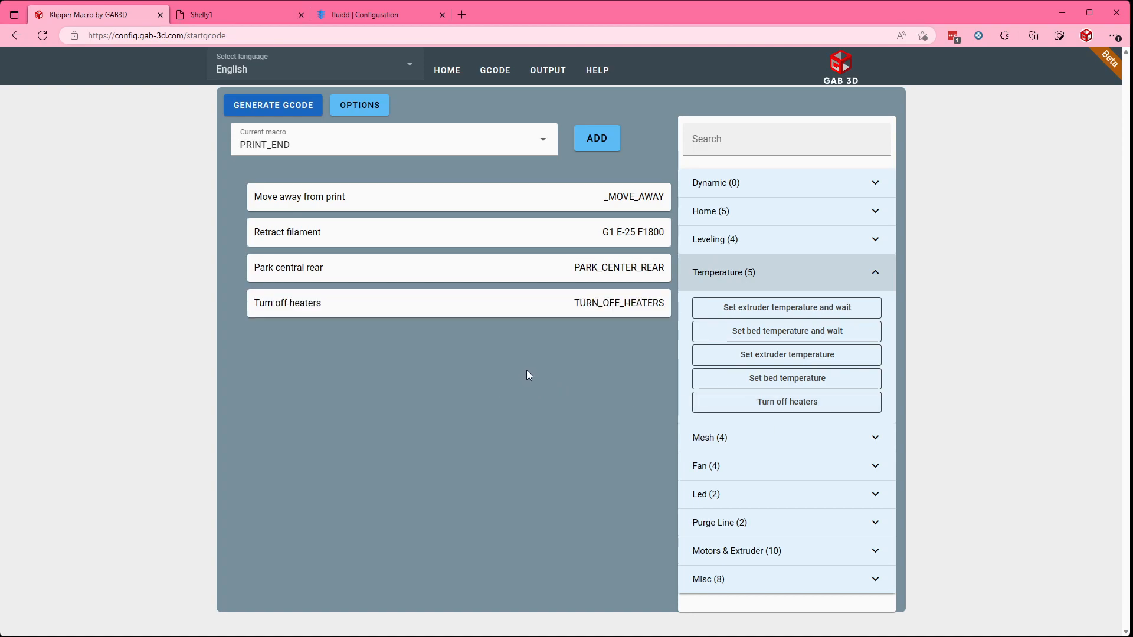
Step: Append the Disable motors command to the PRINT_END macro
left_click(731, 555)
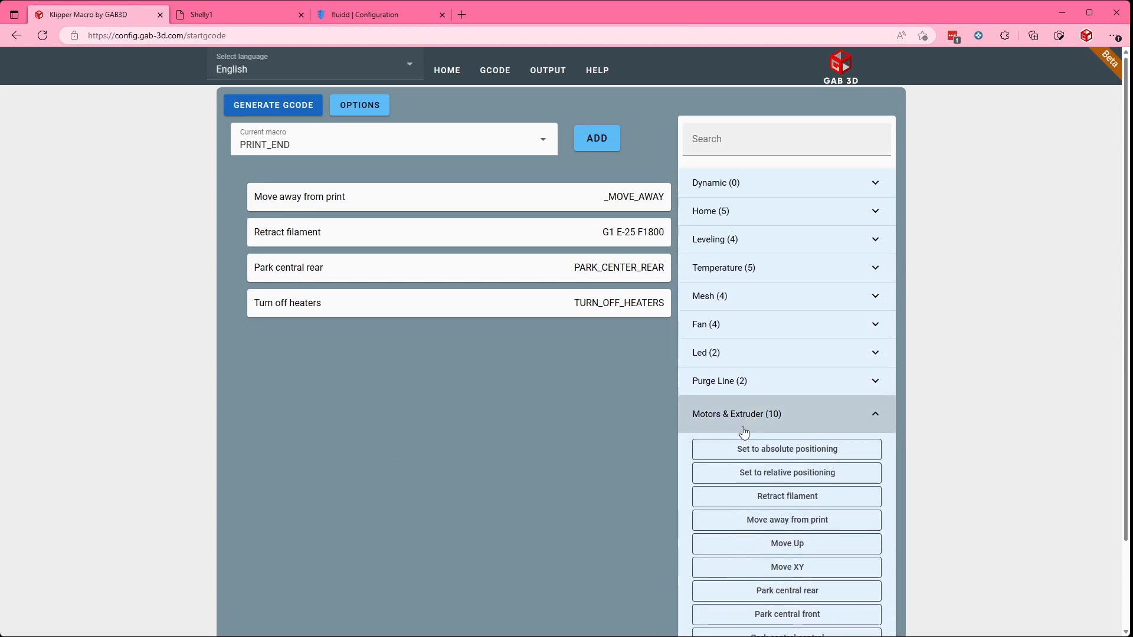
scroll(743, 432, "down", 2)
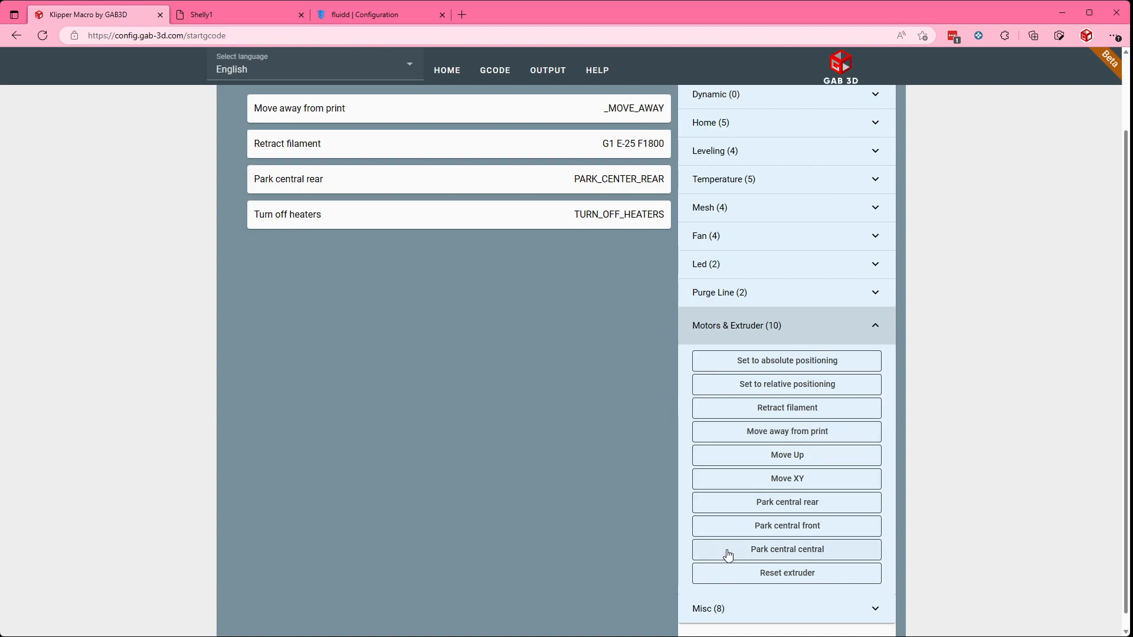
left_click(715, 608)
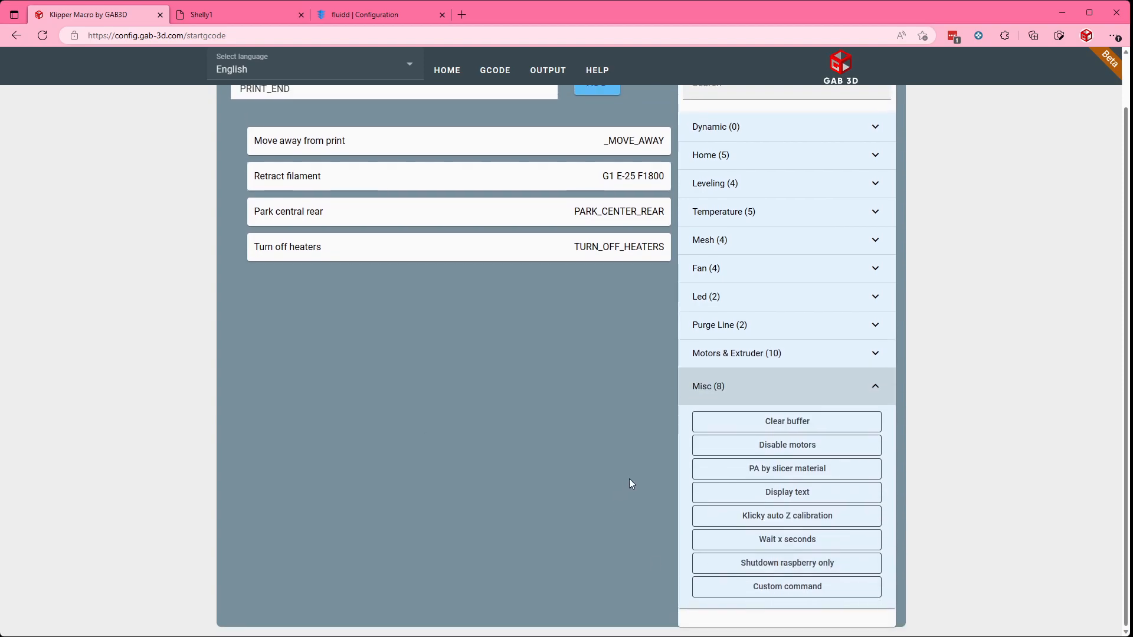
left_click(739, 454)
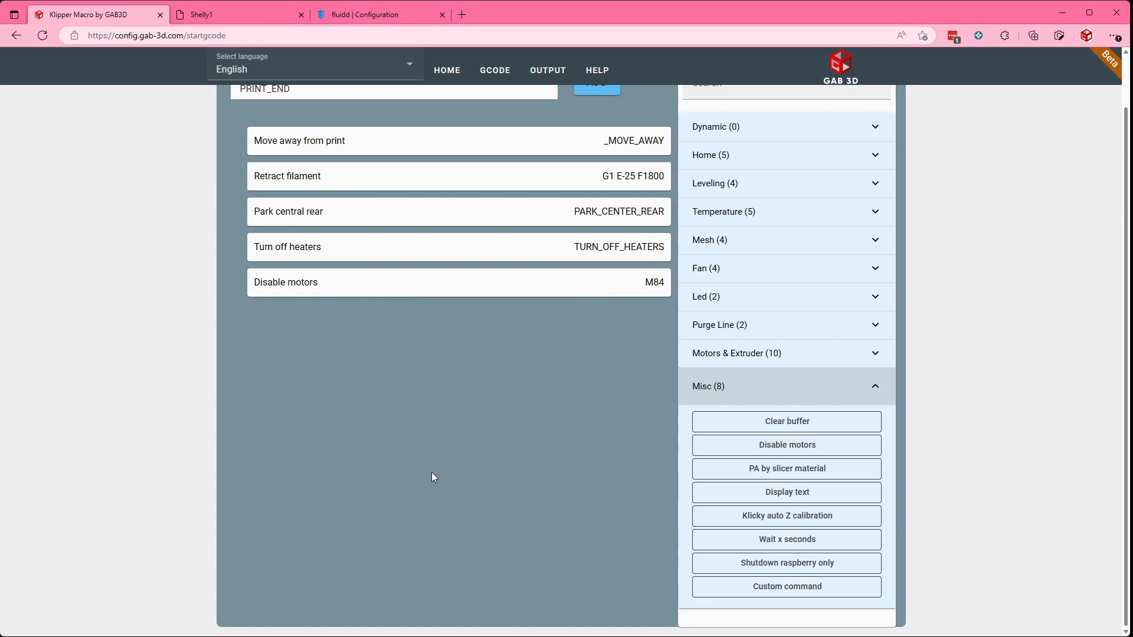
Step: Generate the G-code for the macros and look through the generated code down to the slicer parameters
scroll(428, 465, "up", 1)
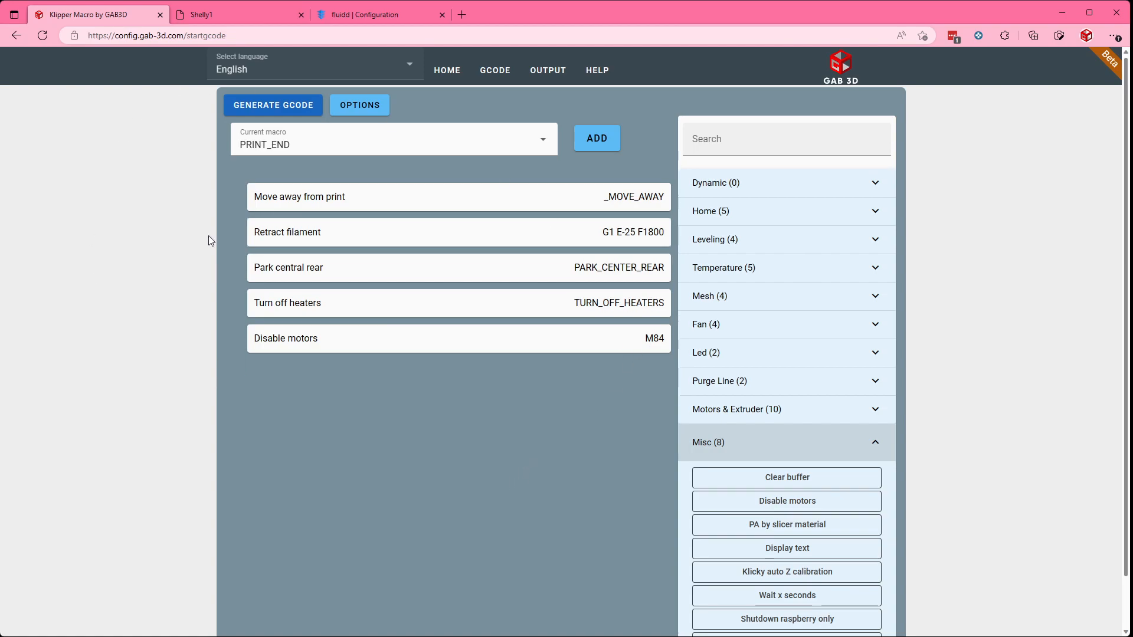
left_click(272, 105)
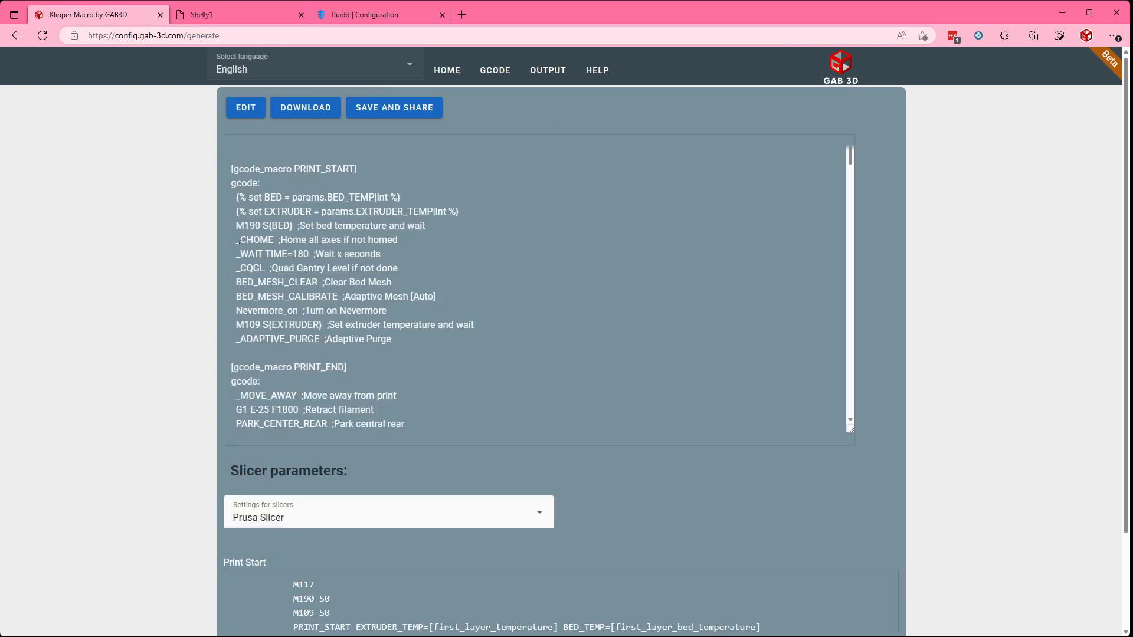
scroll(237, 240, "down", 12)
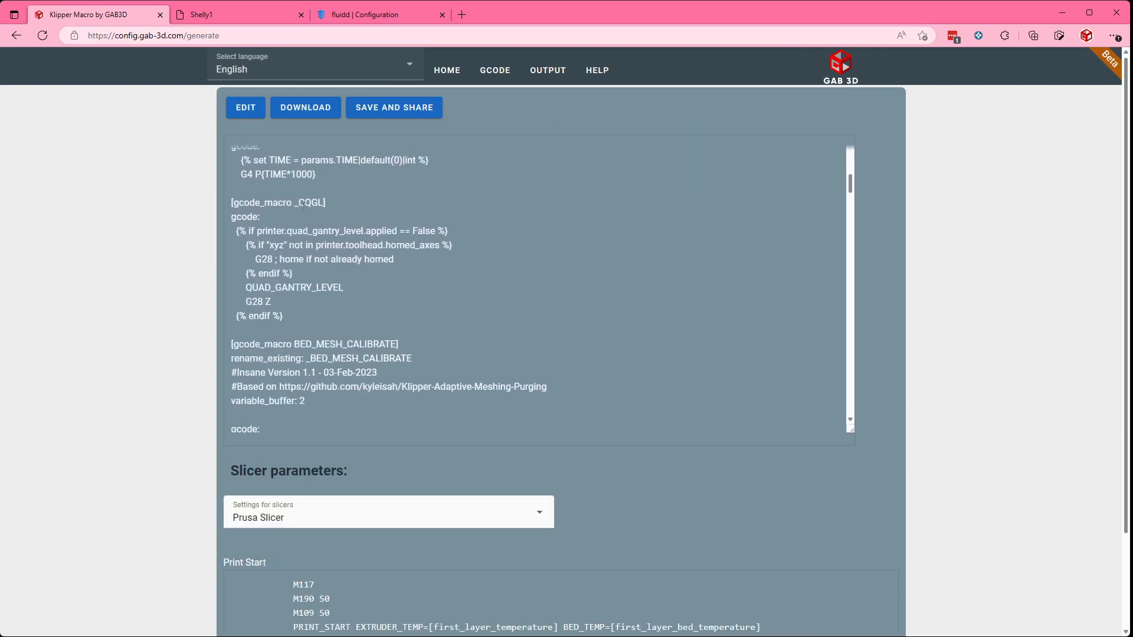
scroll(135, 233, "down", 1)
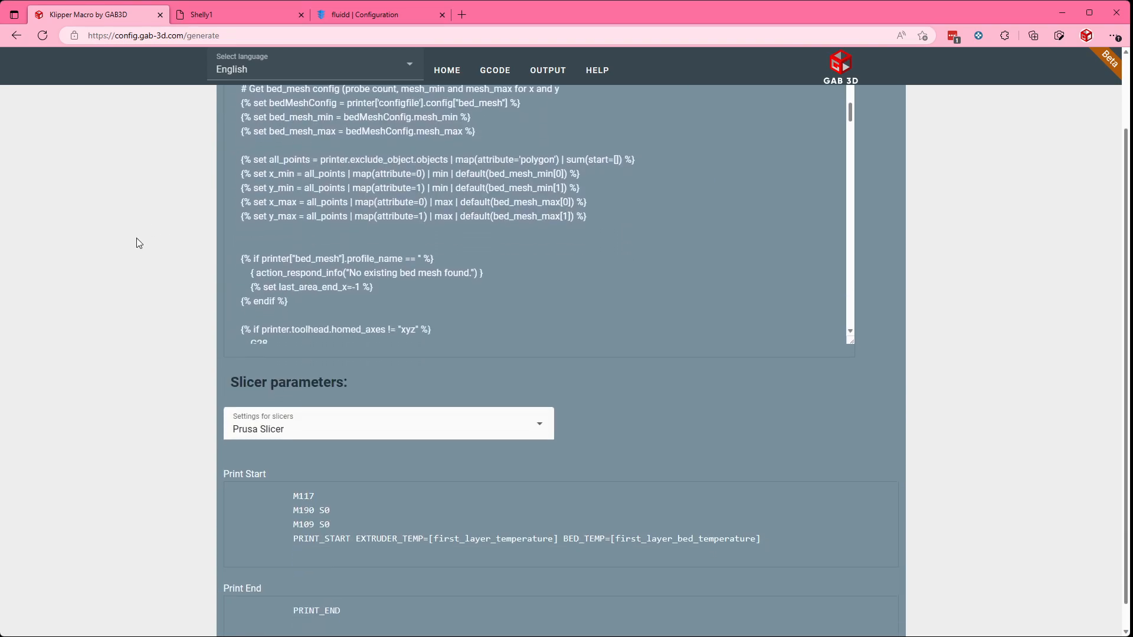
Step: Switch the slicer settings through Bambulab and Super Slicer to Simplify, and select the whole Print Start code
left_click(323, 432)
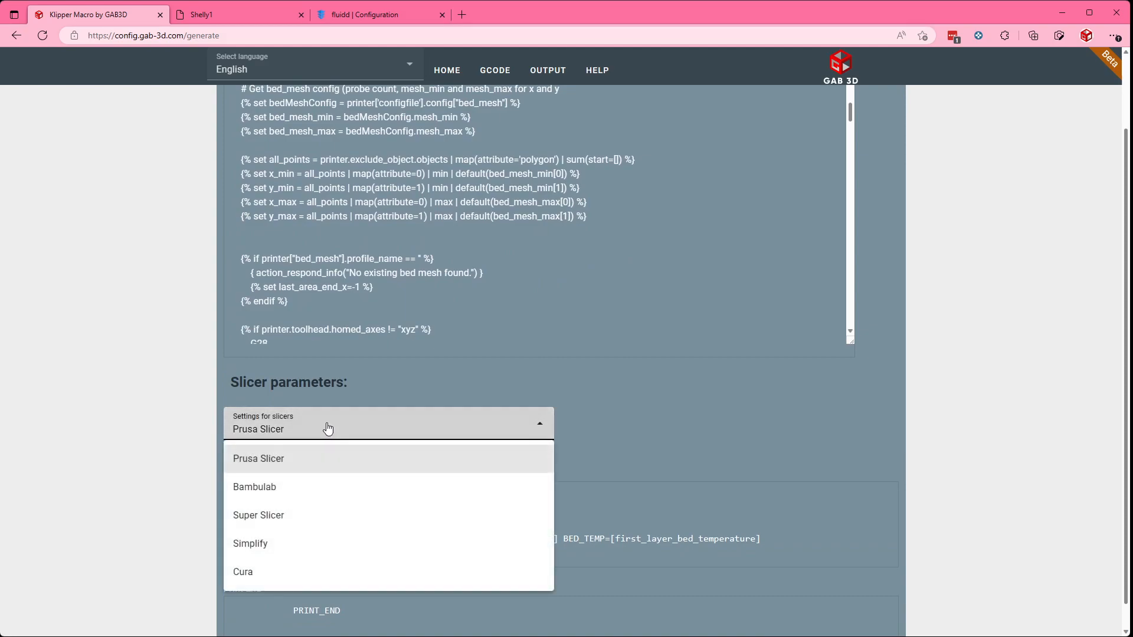
left_click(323, 499)
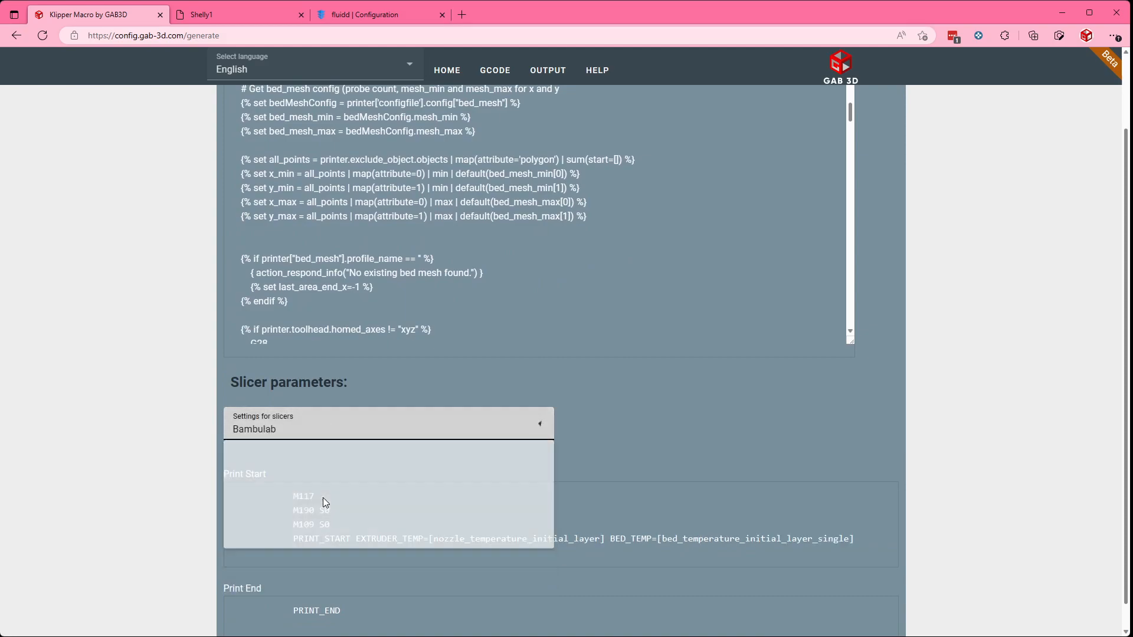
left_click(309, 429)
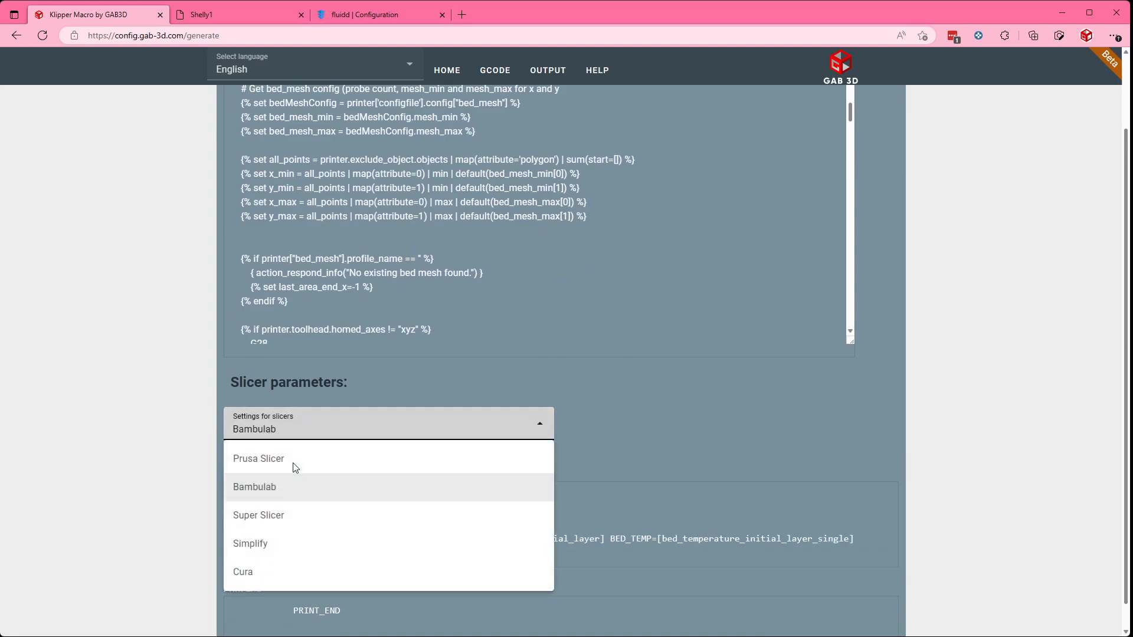
left_click(273, 517)
left_click(275, 429)
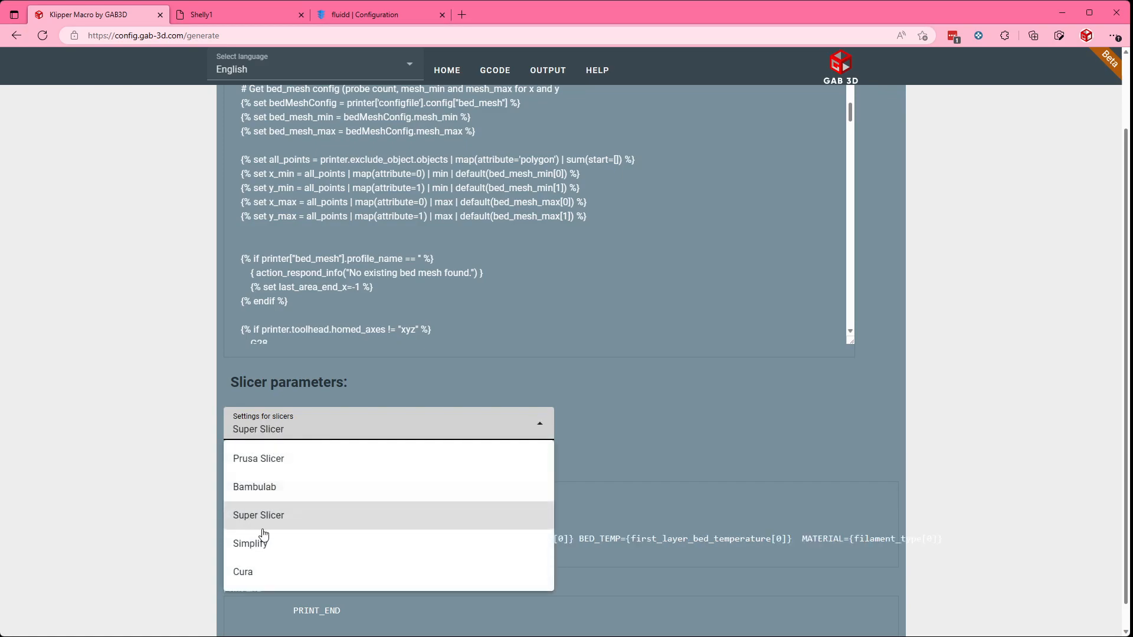
left_click(264, 541)
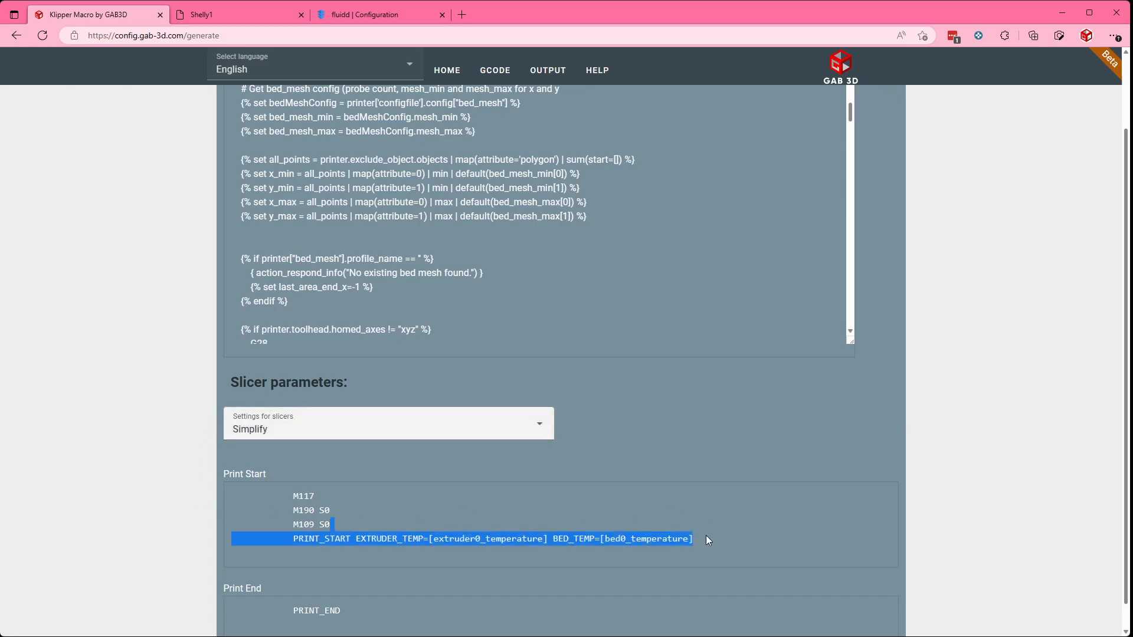
left_click_drag(332, 526, 319, 492)
left_click_drag(705, 538, 248, 491)
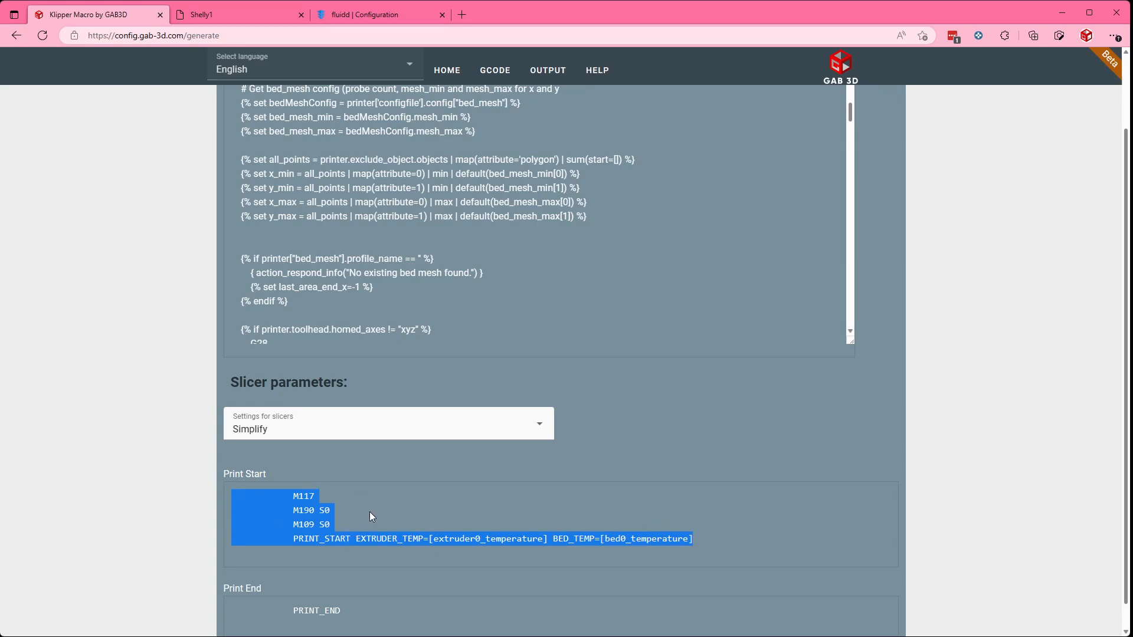
Step: Save and share the configuration, select the share URL, and close the share dialog
scroll(606, 512, "up", 1)
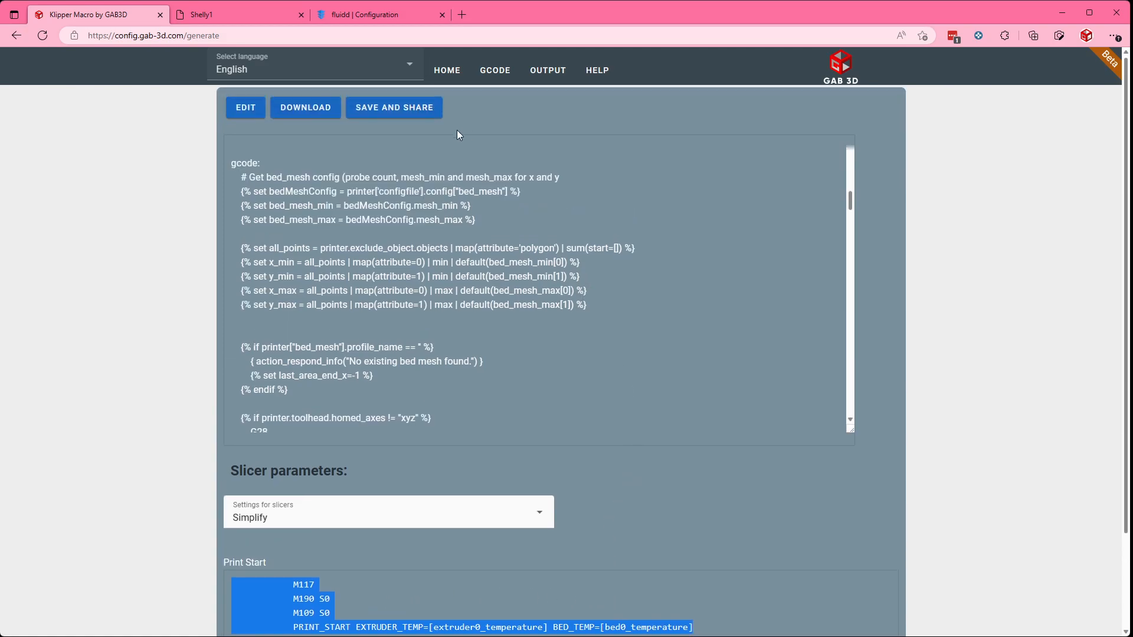
left_click(382, 112)
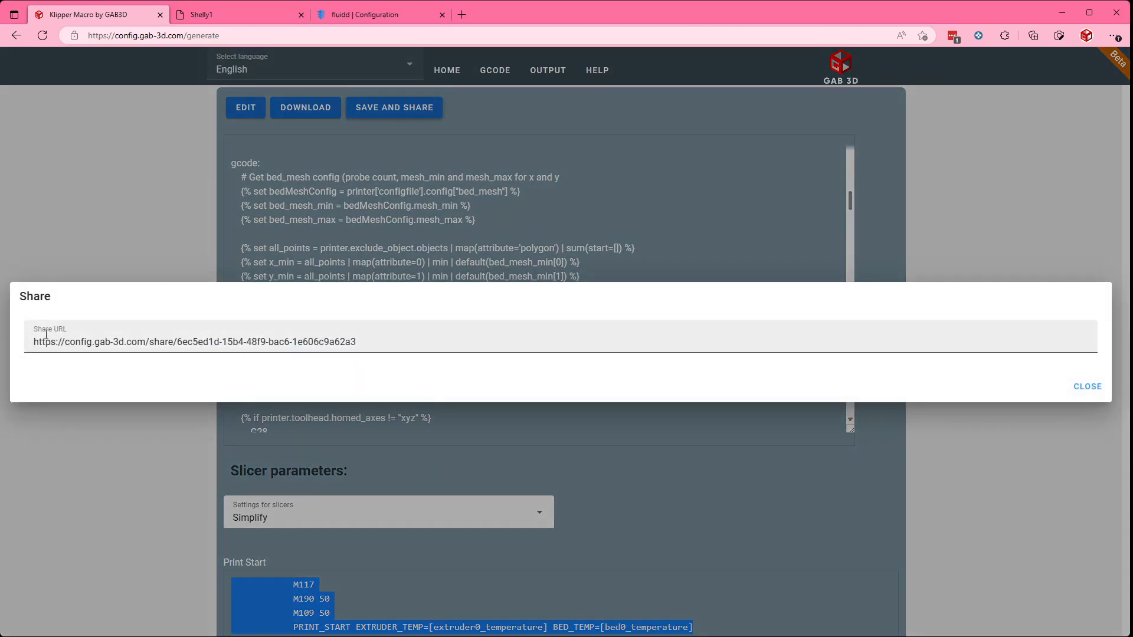
left_click_drag(373, 341, 21, 340)
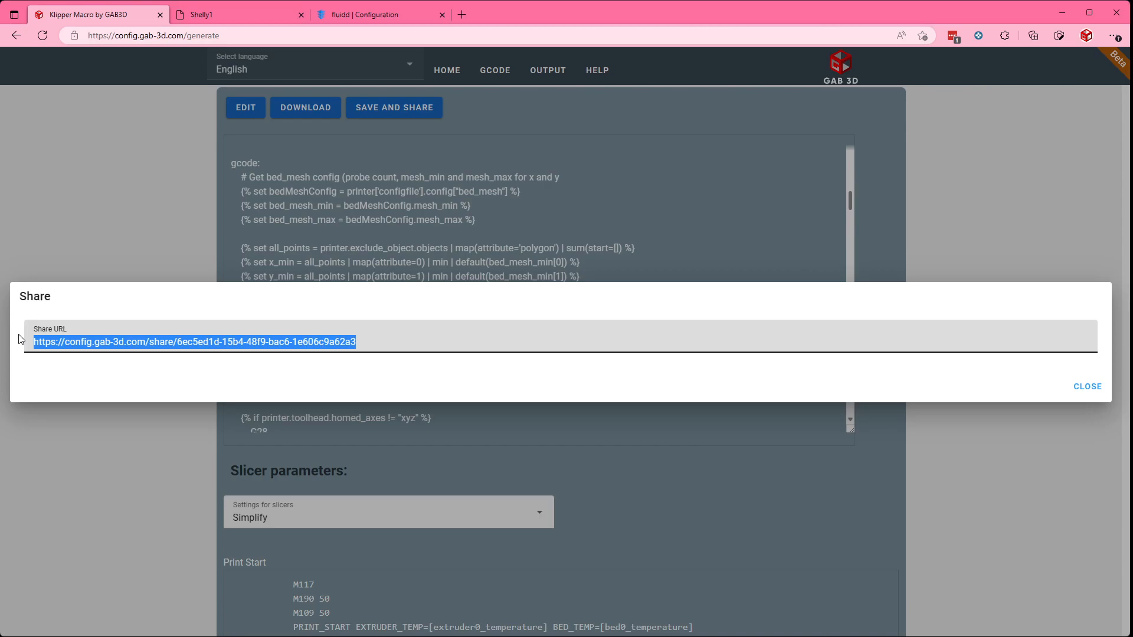
left_click(1086, 386)
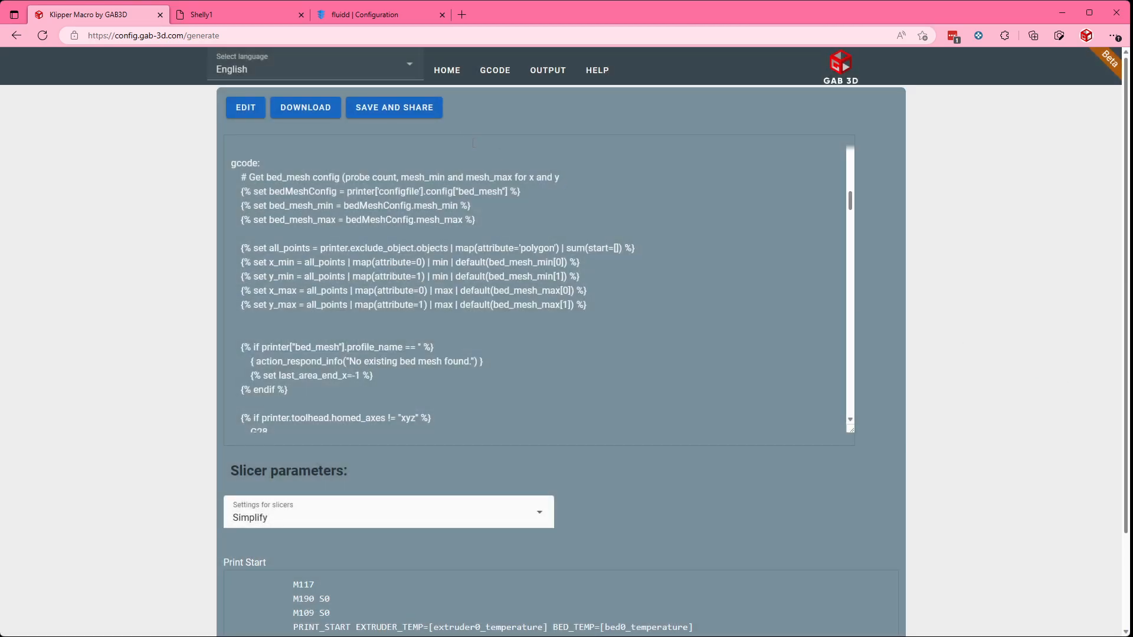
Step: Download the generated macro file start.cfg and keep it despite the browser's block
left_click(301, 109)
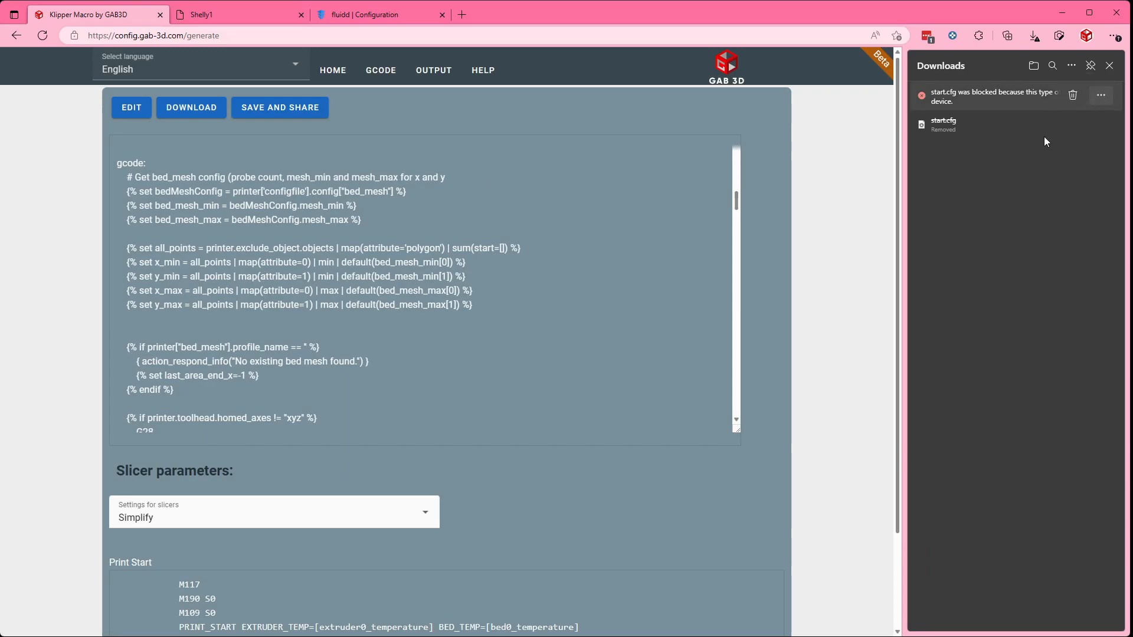
mouse_move(979, 105)
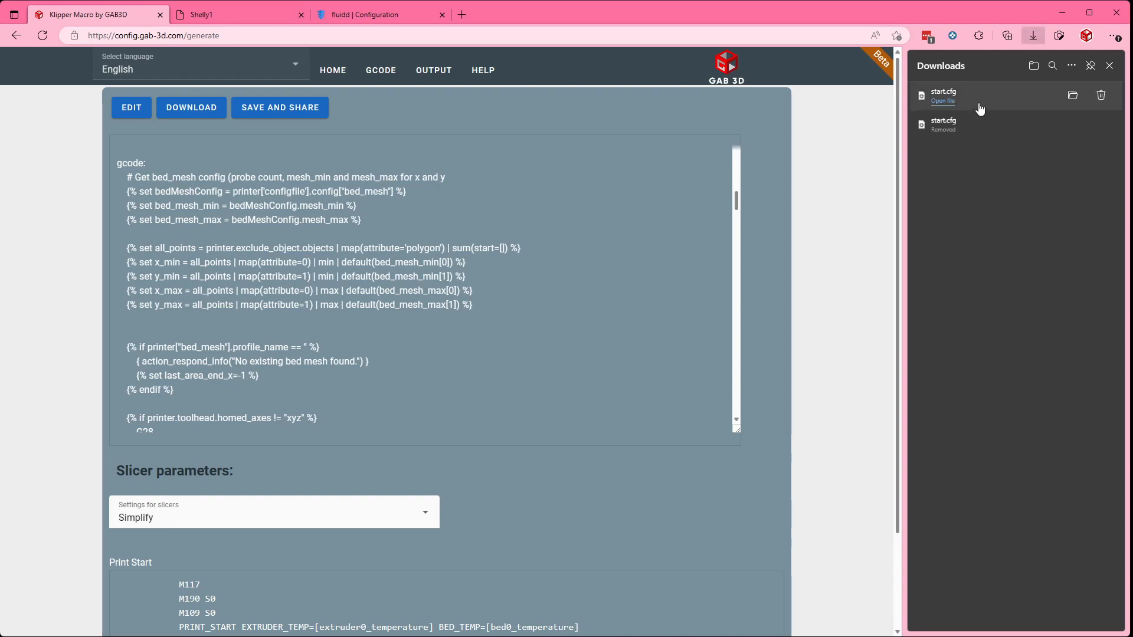
Step: Switch to fluidd and upload start.cfg to the root of the configuration files
left_click(352, 14)
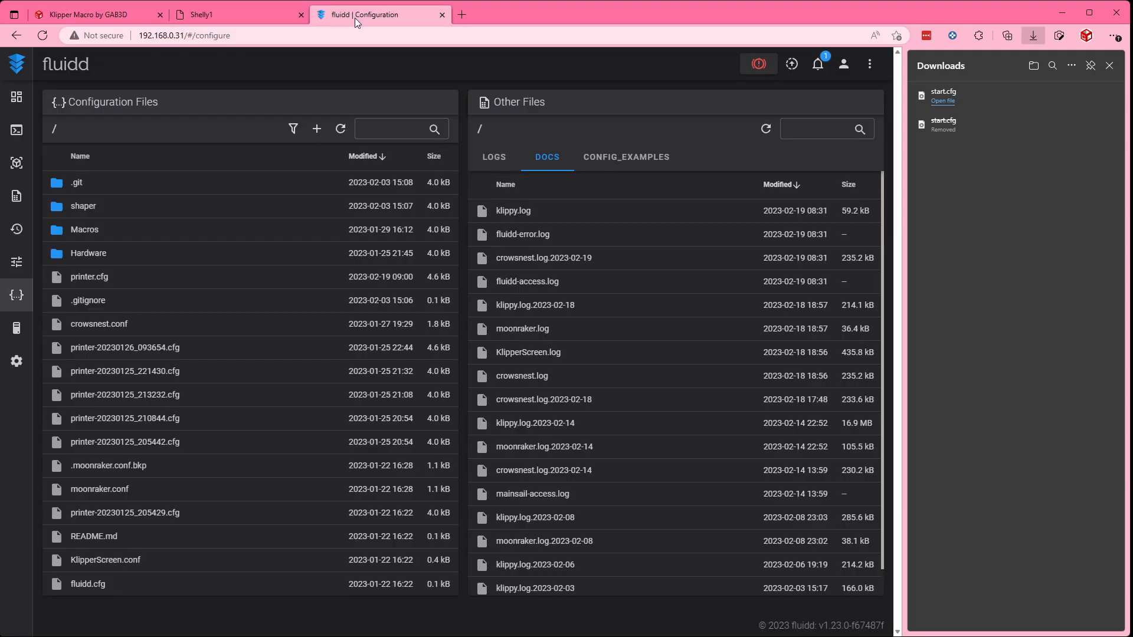
left_click(317, 129)
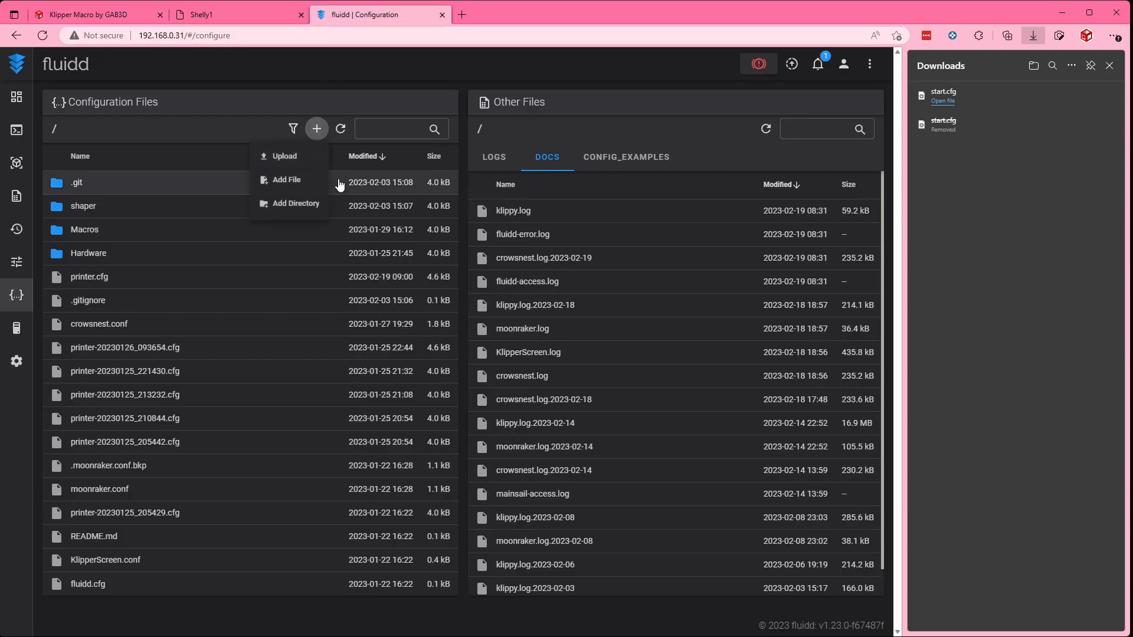
left_click(307, 160)
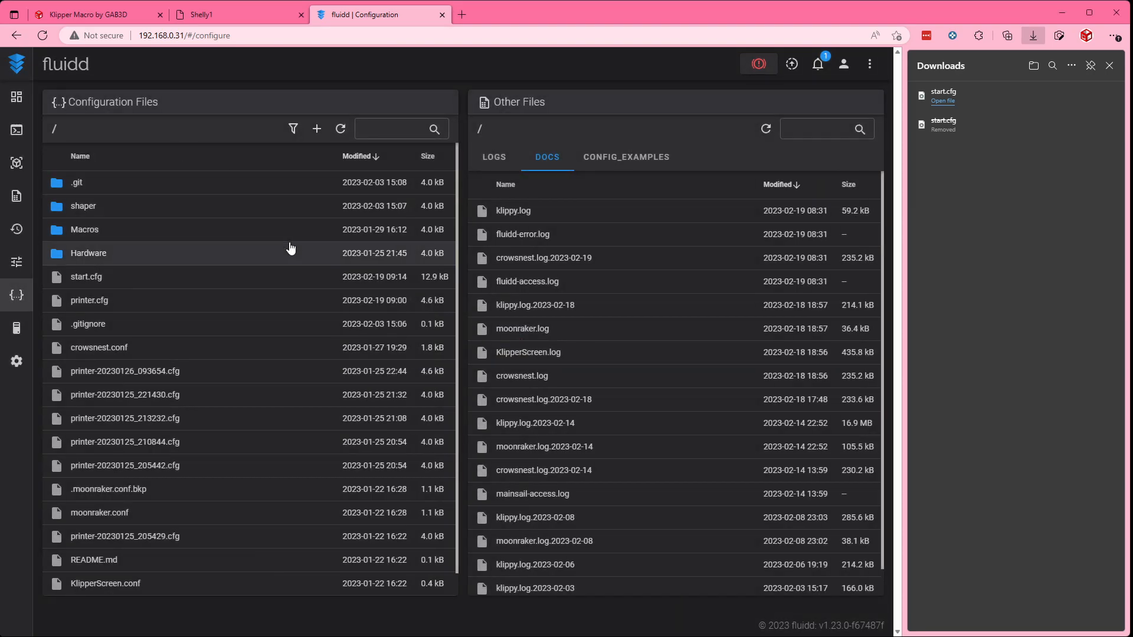
Step: Open start.cfg and examine the PRINT_START commands for bed heating, homing, waiting and gantry leveling
left_click(96, 278)
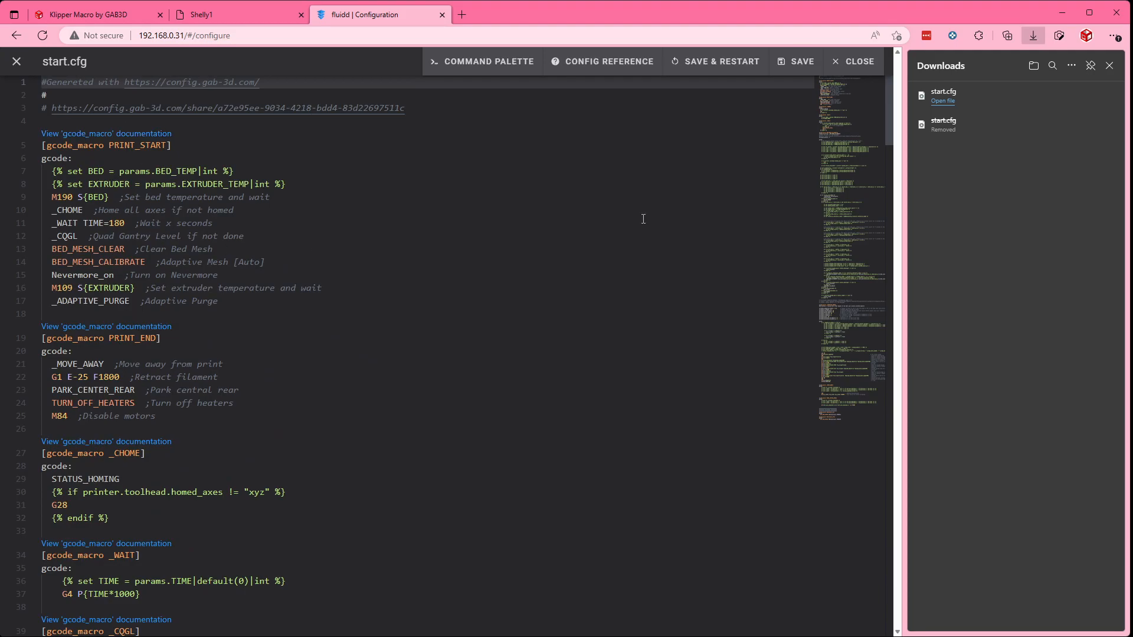
left_click_drag(888, 154, 878, 123)
left_click_drag(142, 198, 249, 197)
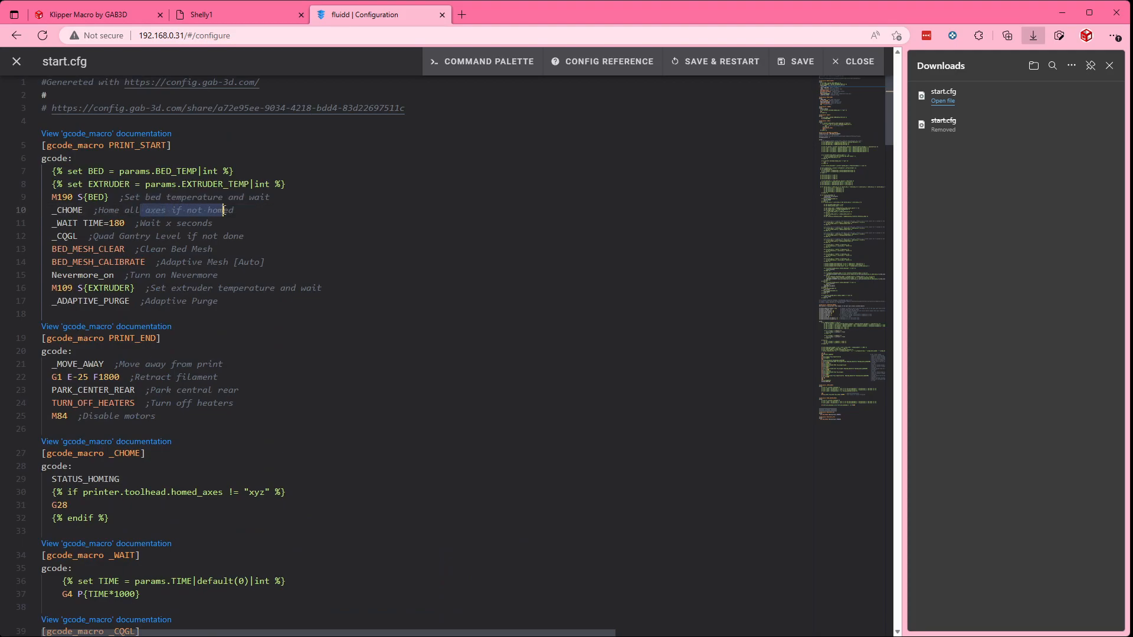
left_click_drag(151, 223, 210, 223)
left_click_drag(152, 236, 267, 235)
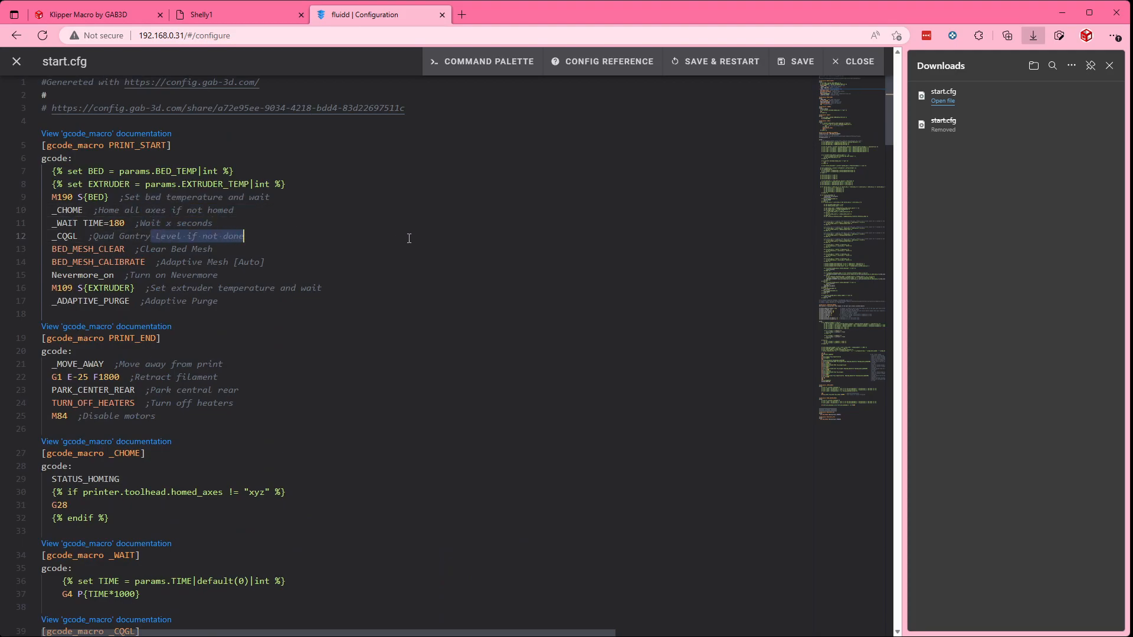
Step: Open the share link from line 3 of start.cfg in a new browser tab, return to fluidd and close start.cfg
left_click_drag(450, 106, 51, 108)
key("ctrl+c")
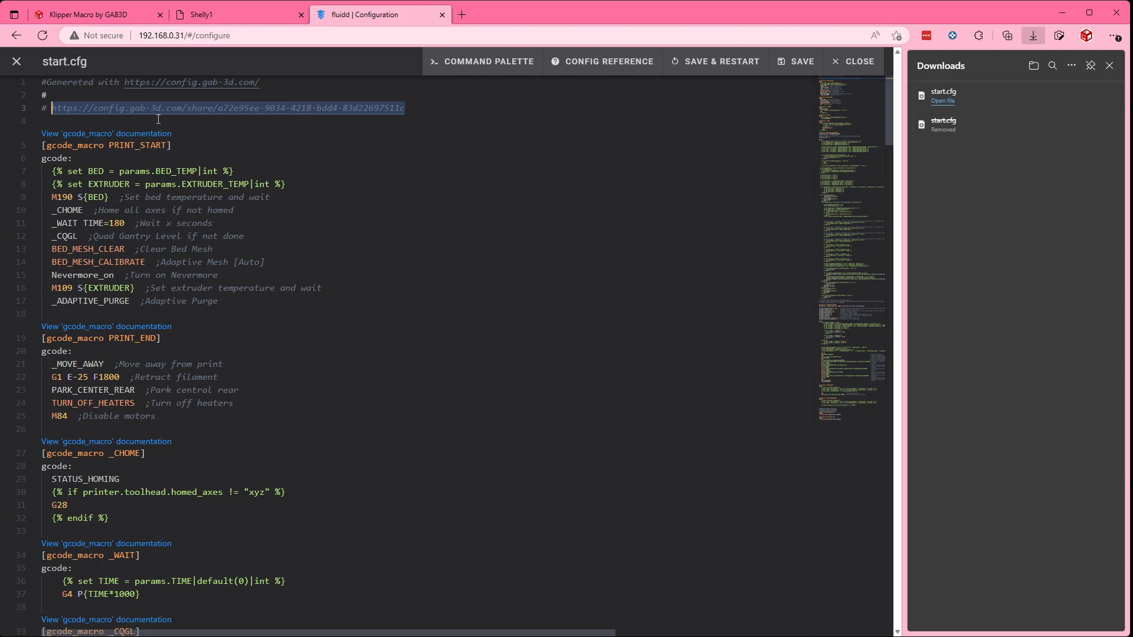
left_click(462, 15)
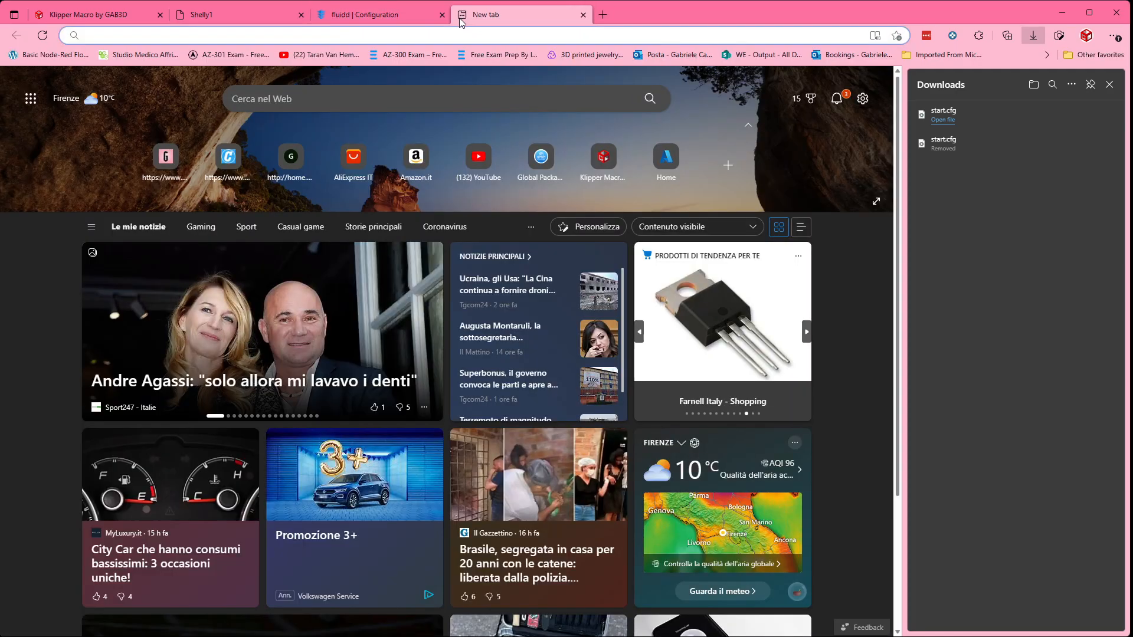
key("ctrl+v")
key("Return")
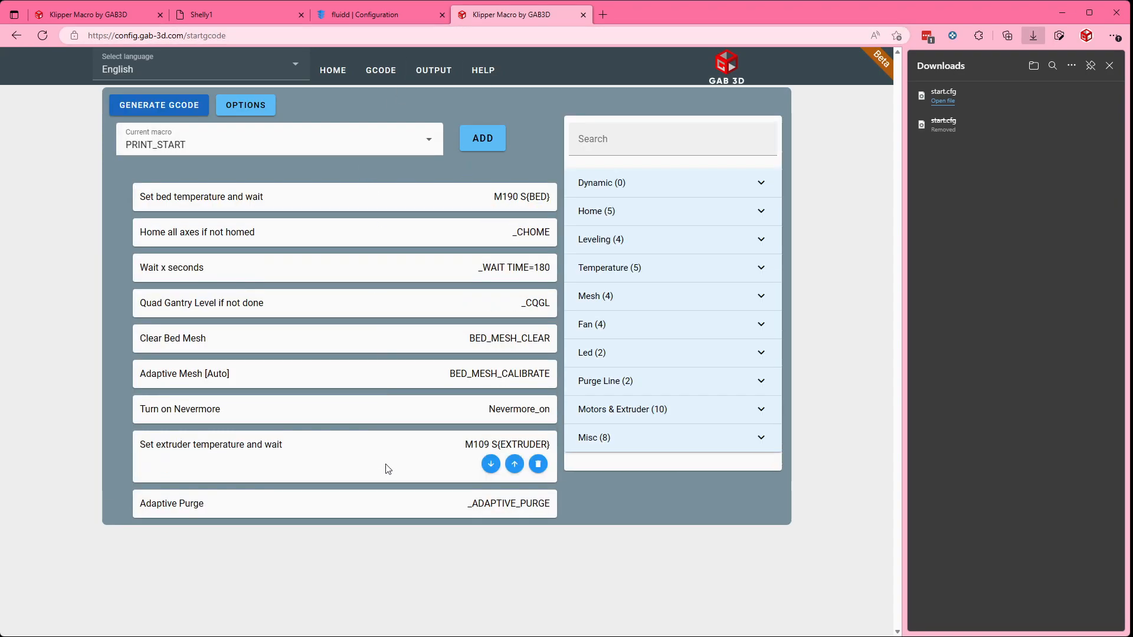
left_click(355, 21)
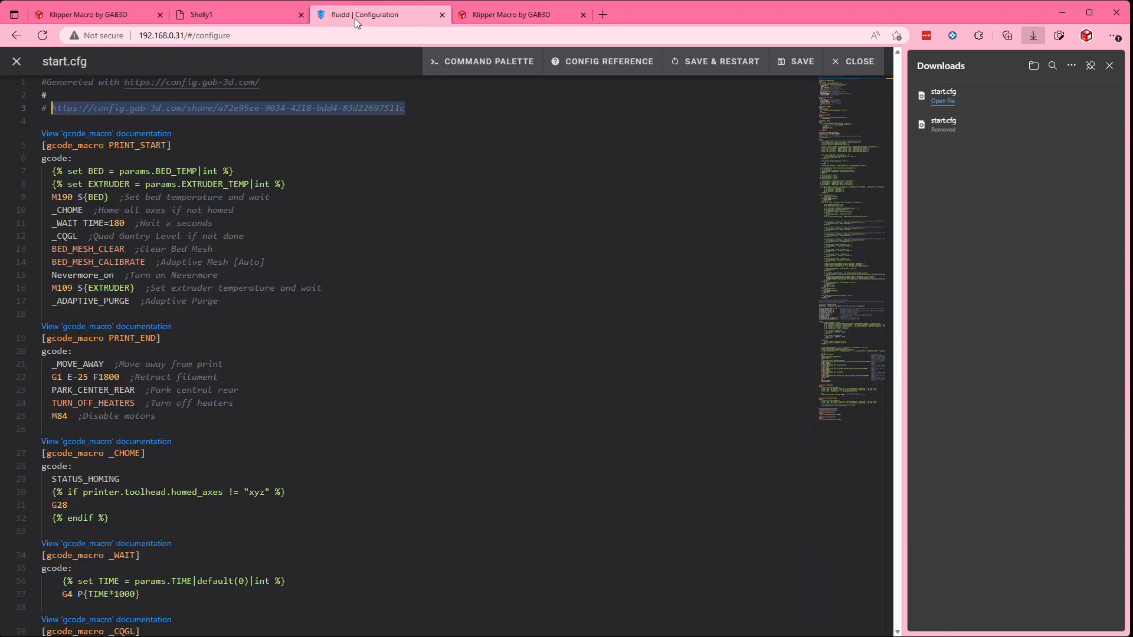
left_click(17, 63)
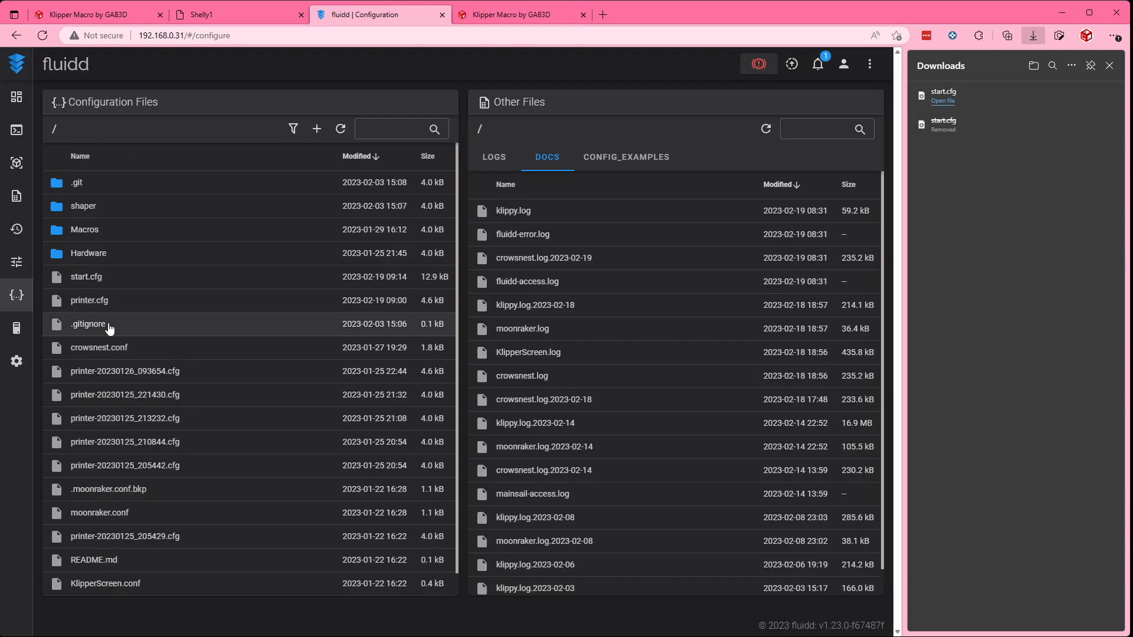
Step: Open printer.cfg and add the line [include start.cfg] on line 60, just above the SAVE_CONFIG block
left_click(97, 302)
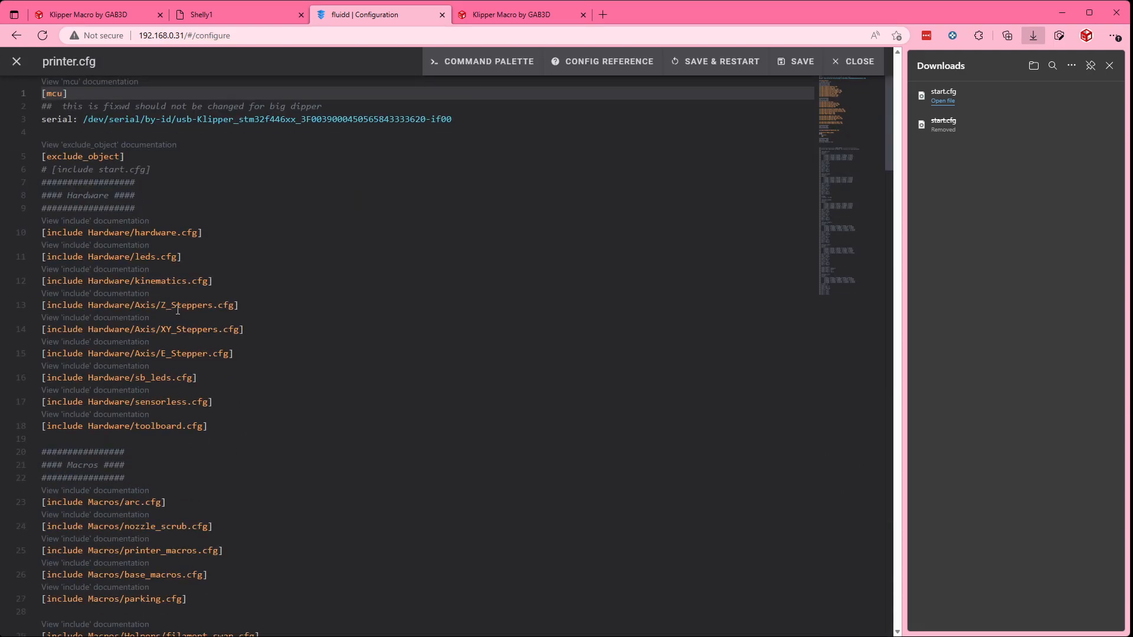
scroll(311, 291, "down", 2)
scroll(312, 290, "down", 10)
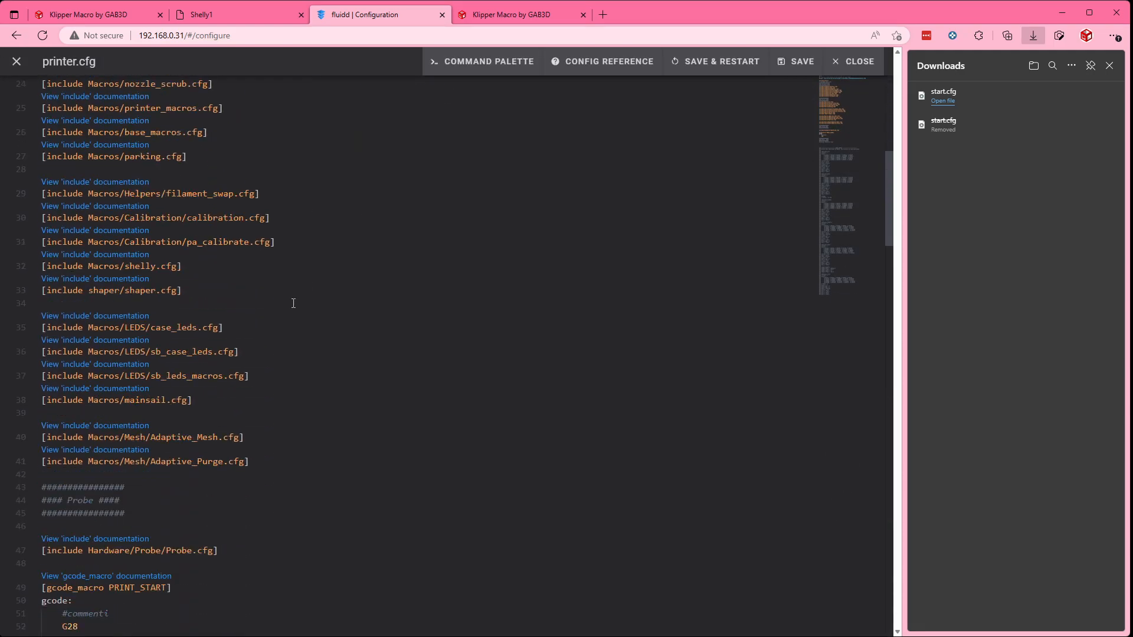
scroll(290, 305, "down", 1)
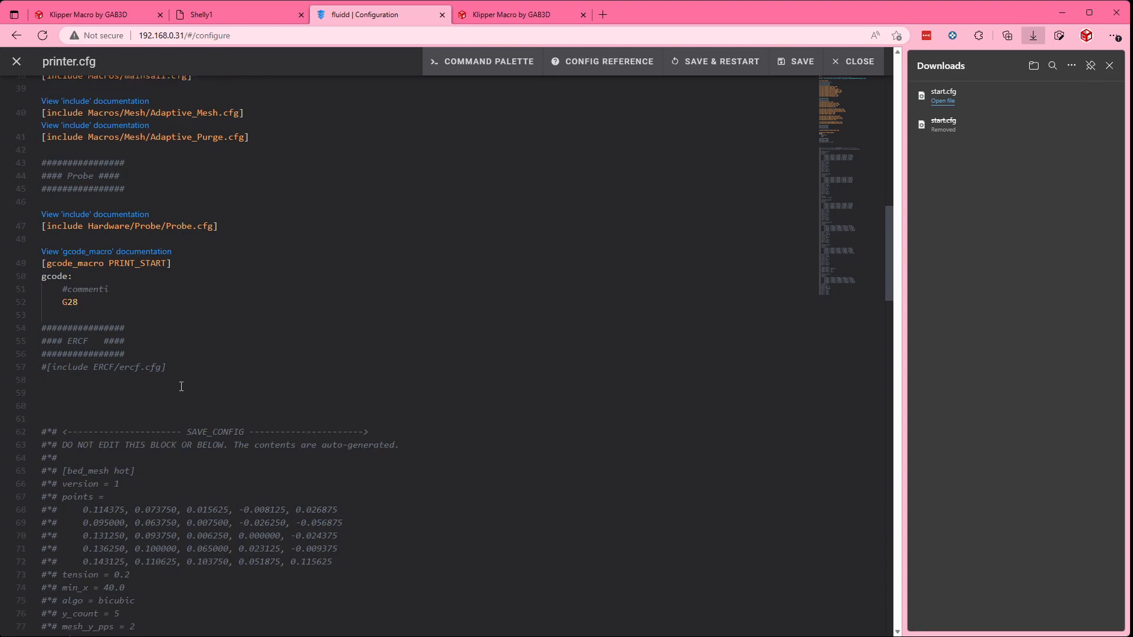
left_click(215, 426)
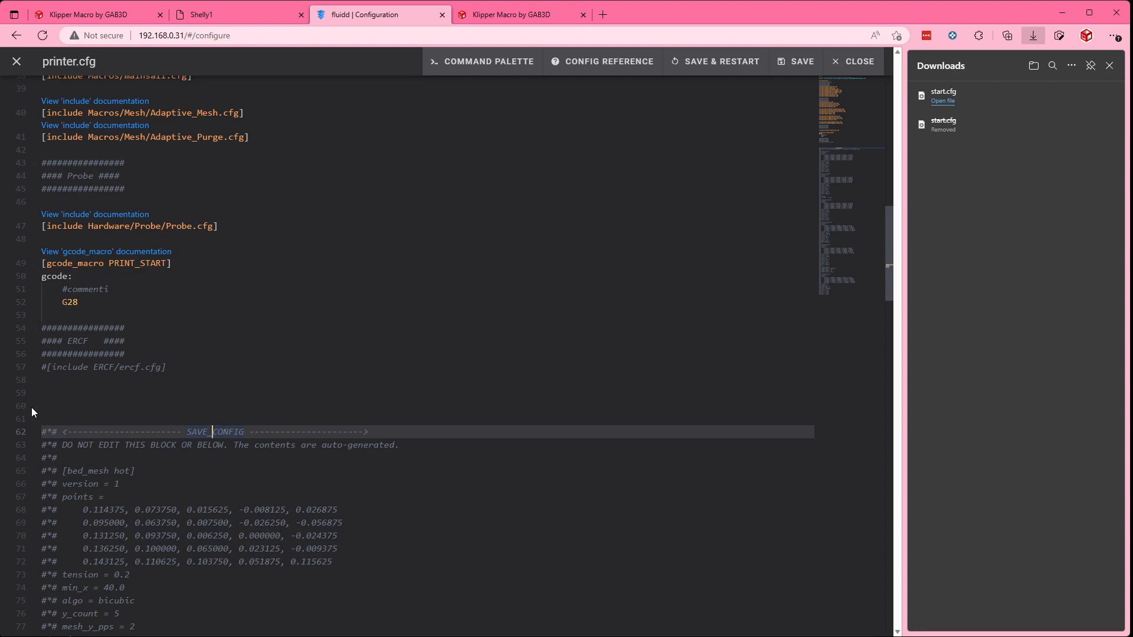
left_click(66, 405)
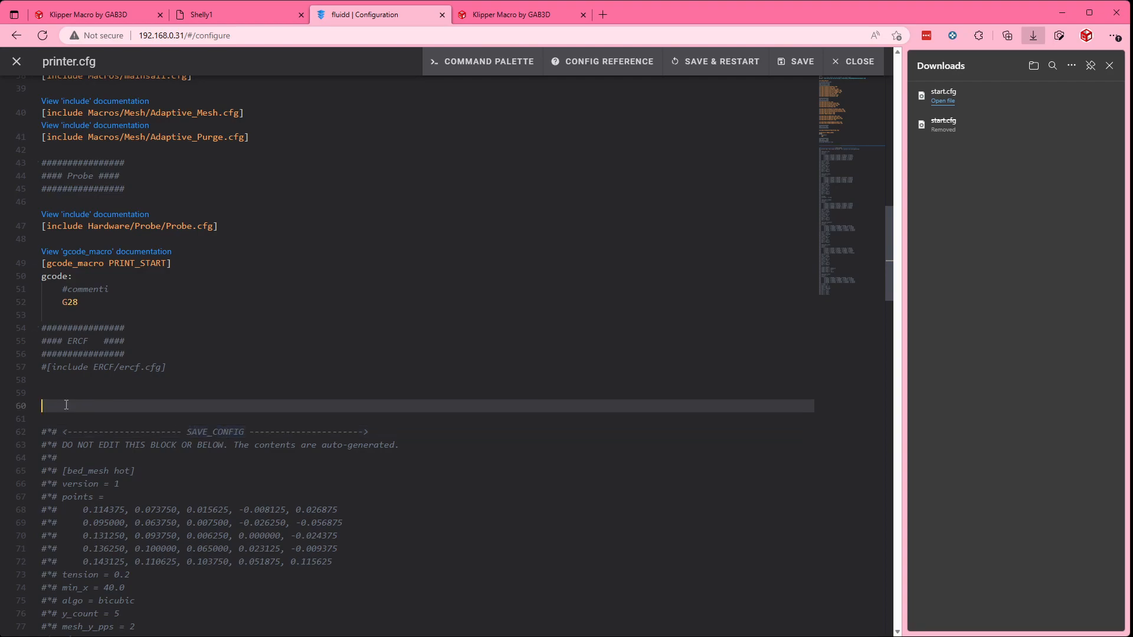
type("[include")
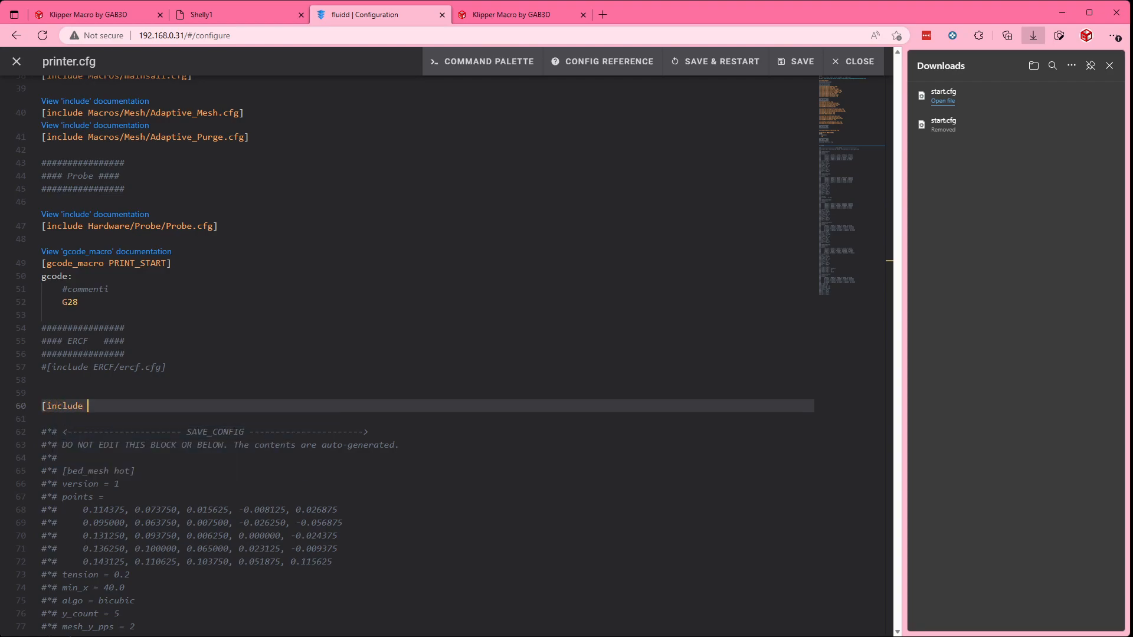
type(" start")
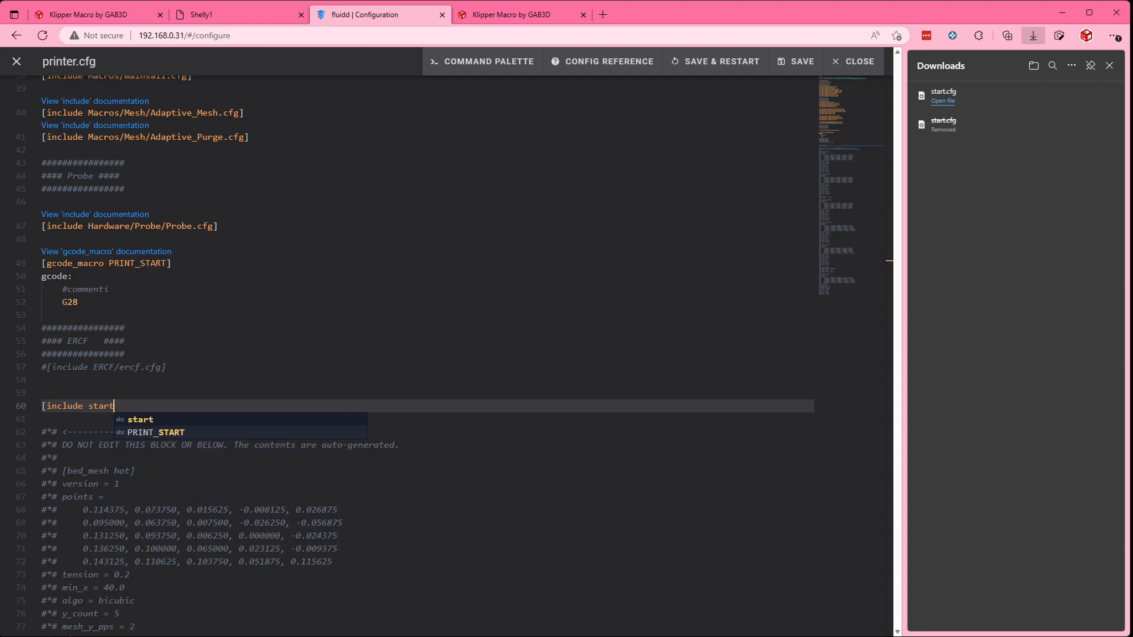
type(".cfg")
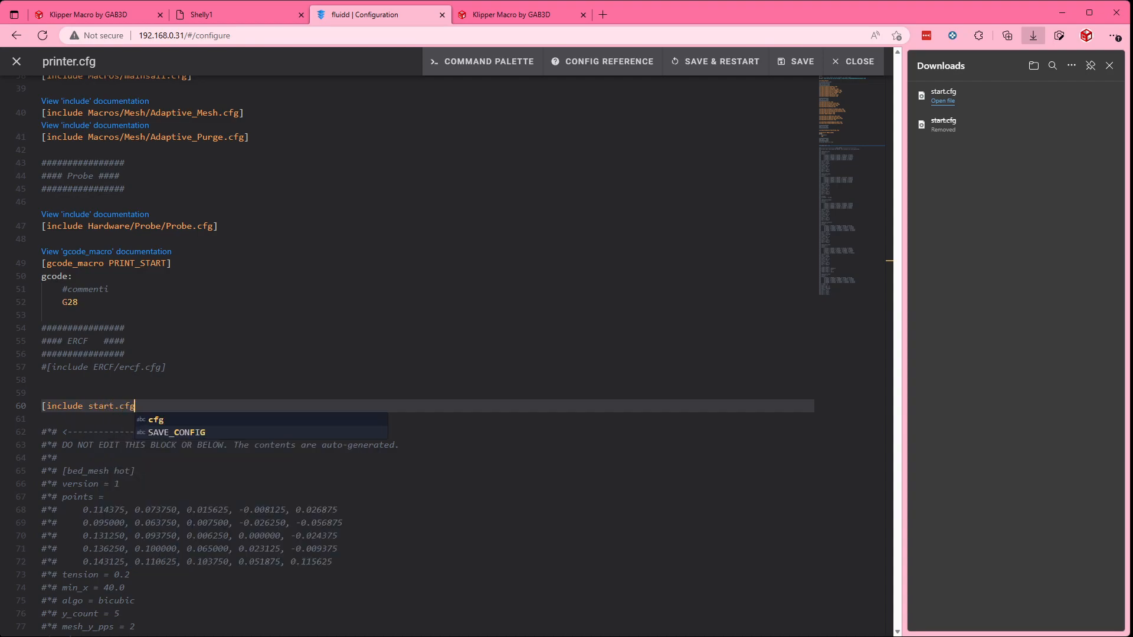
type("]")
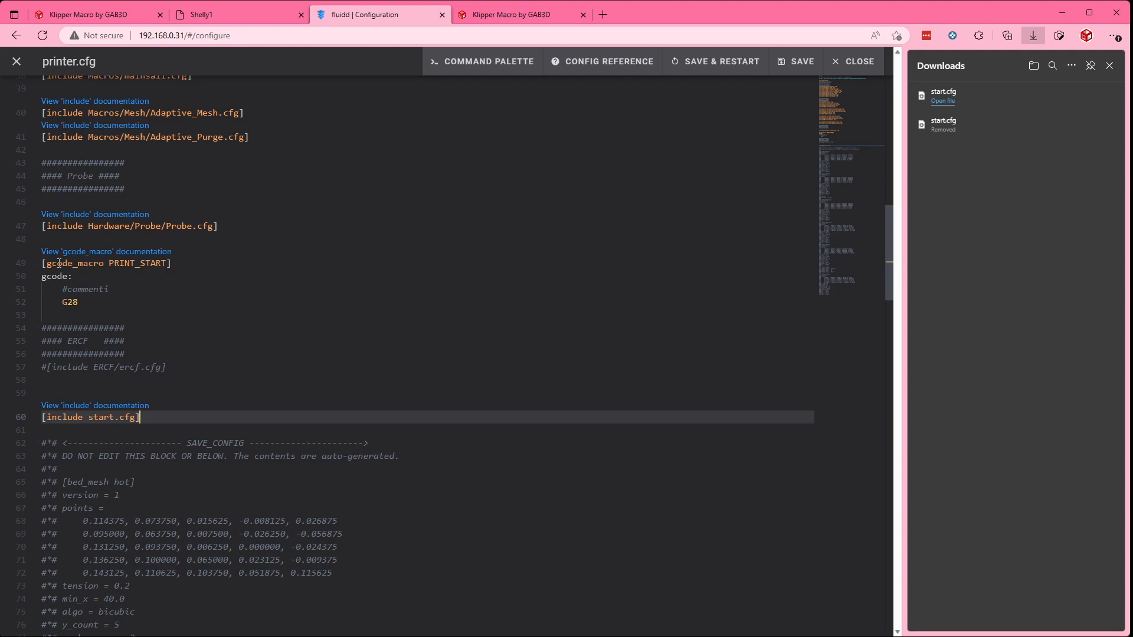
Step: Comment out the existing PRINT_START macro on lines 49 to 52 of printer.cfg
left_click(91, 301)
left_click_drag(91, 302, 41, 264)
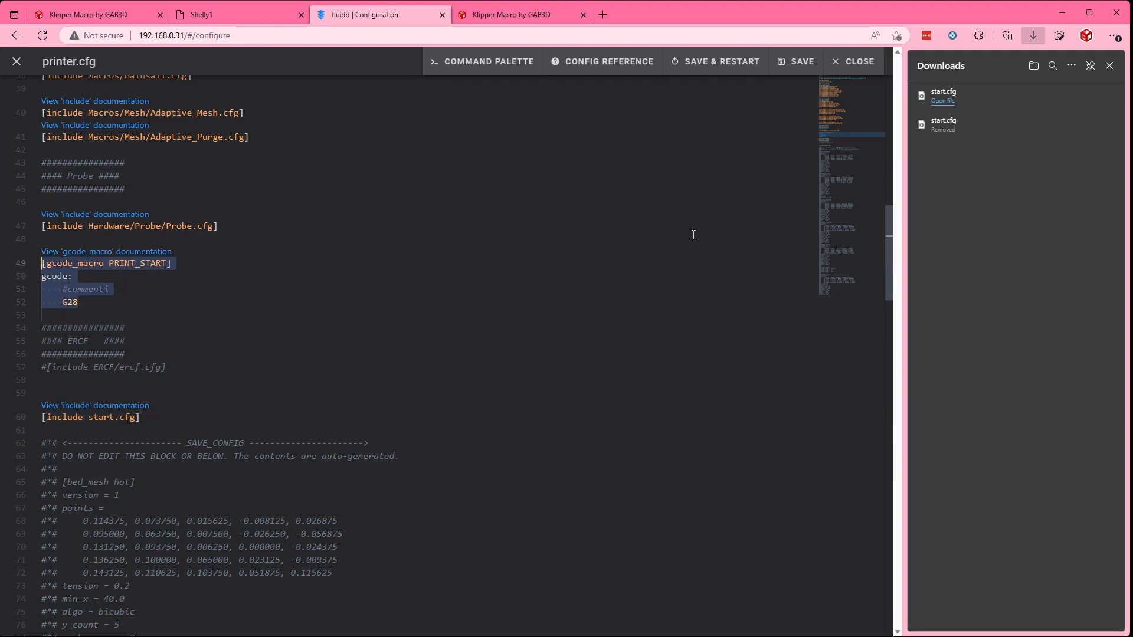
key("ctrl+slash")
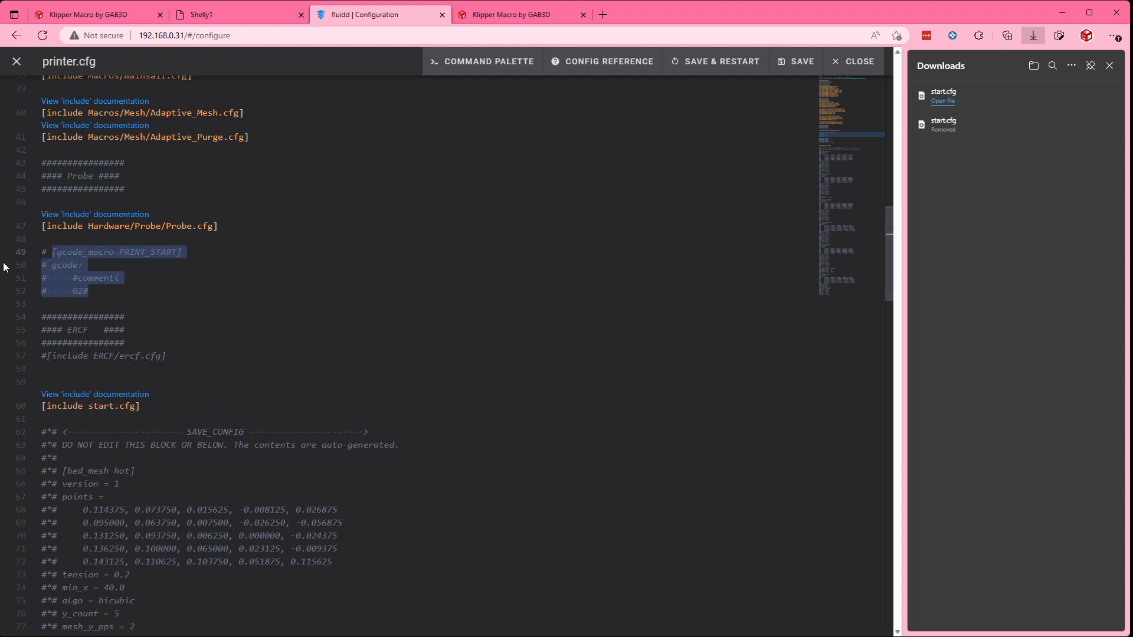
left_click(47, 253)
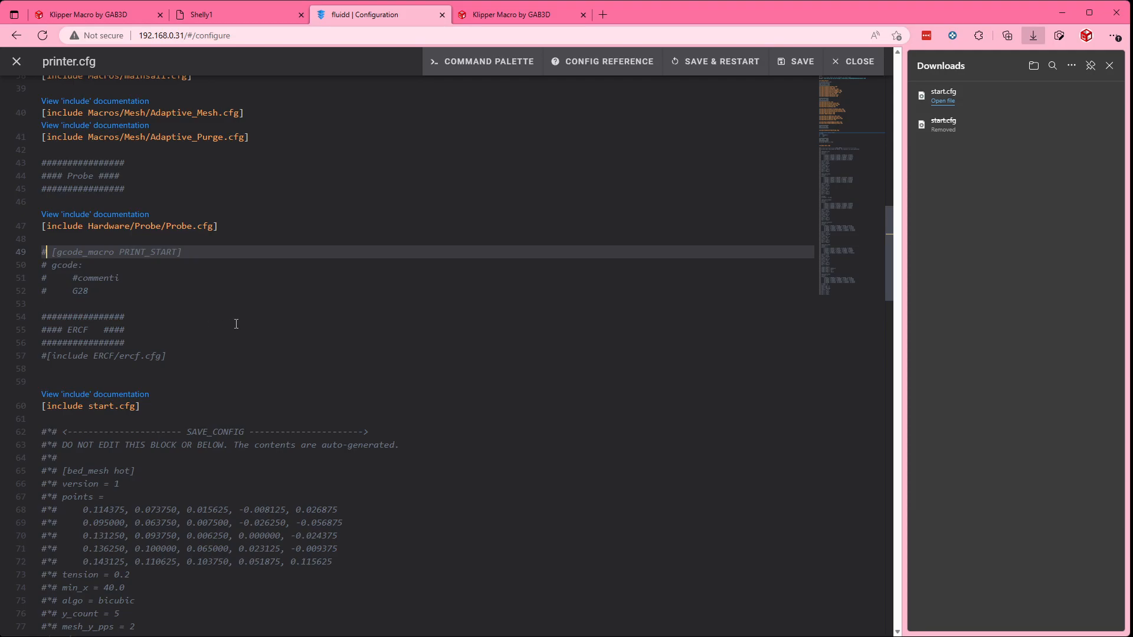
Step: Save printer.cfg with a restart and switch back to the Klipper Macro generator's output page
left_click(727, 74)
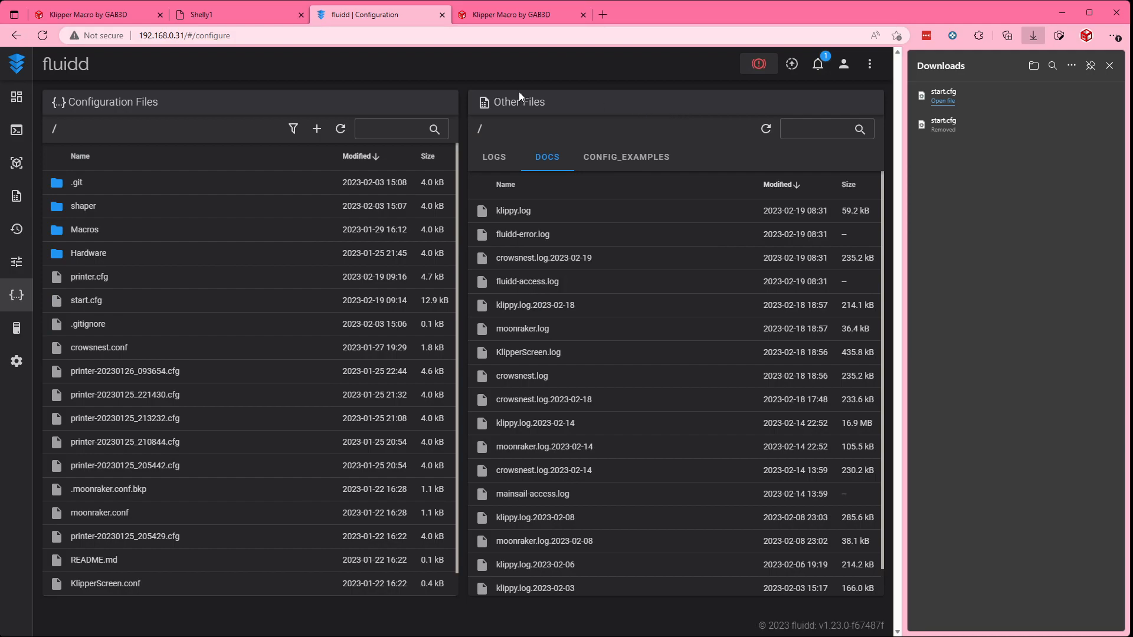
left_click(122, 21)
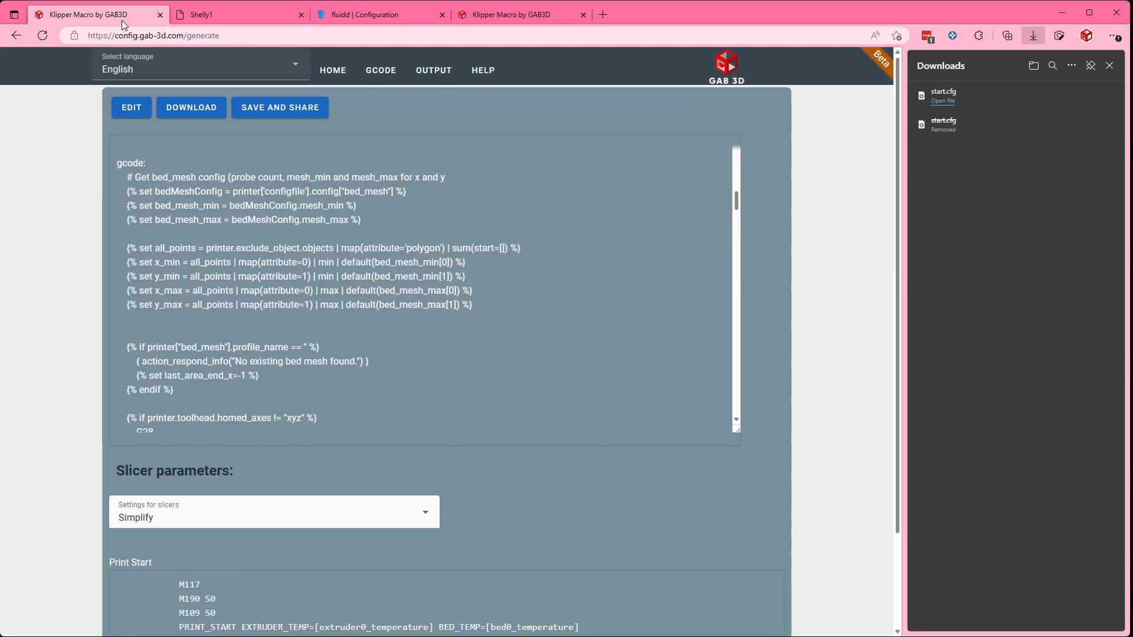